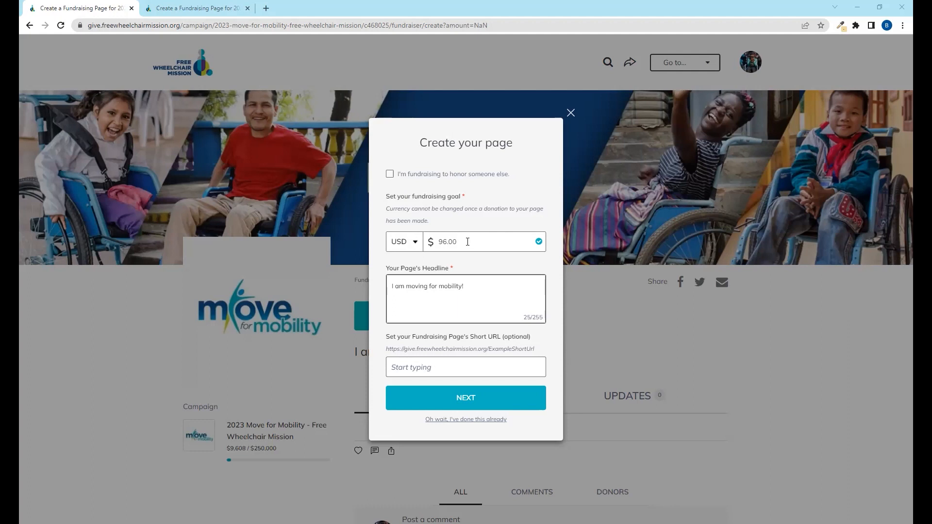
- Set the fundraising goal to 960 USD and change the page's headline to "I am fishing for mobility!"
left_click_drag(467, 241, 431, 243)
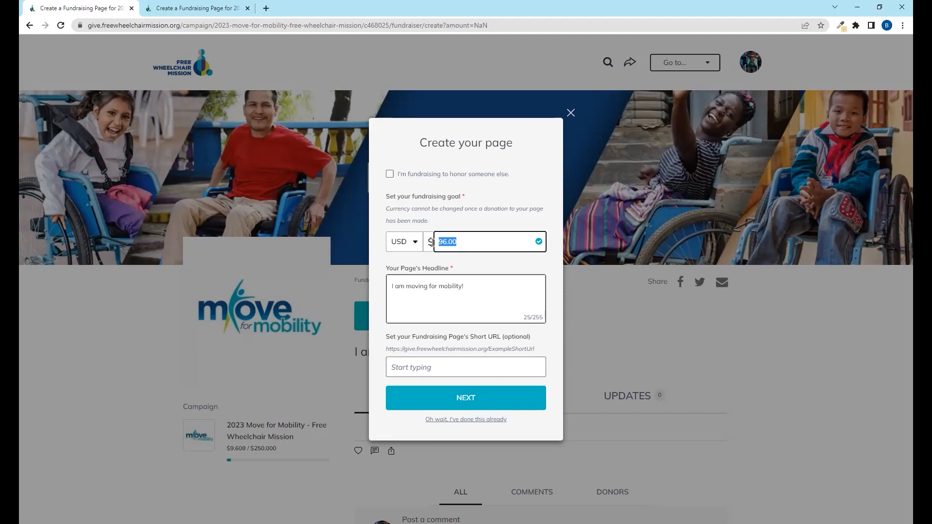
type("960")
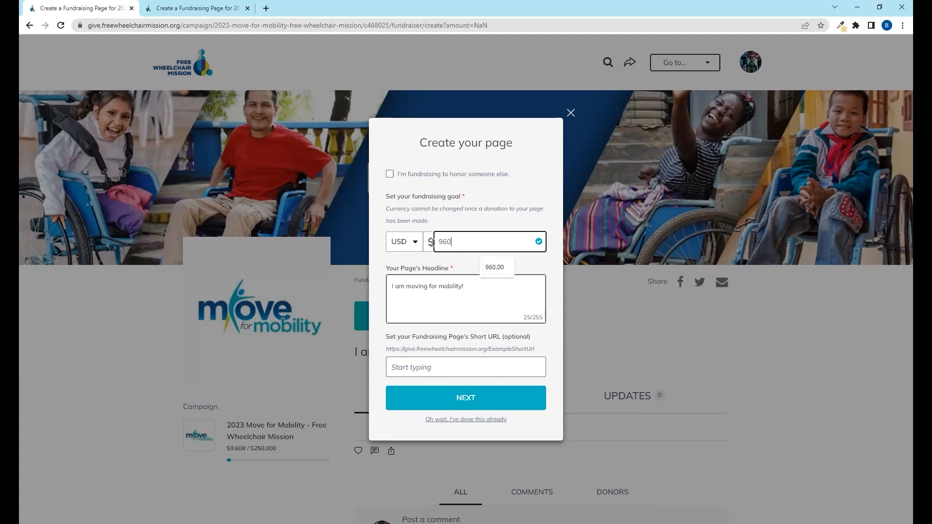
left_click(428, 287)
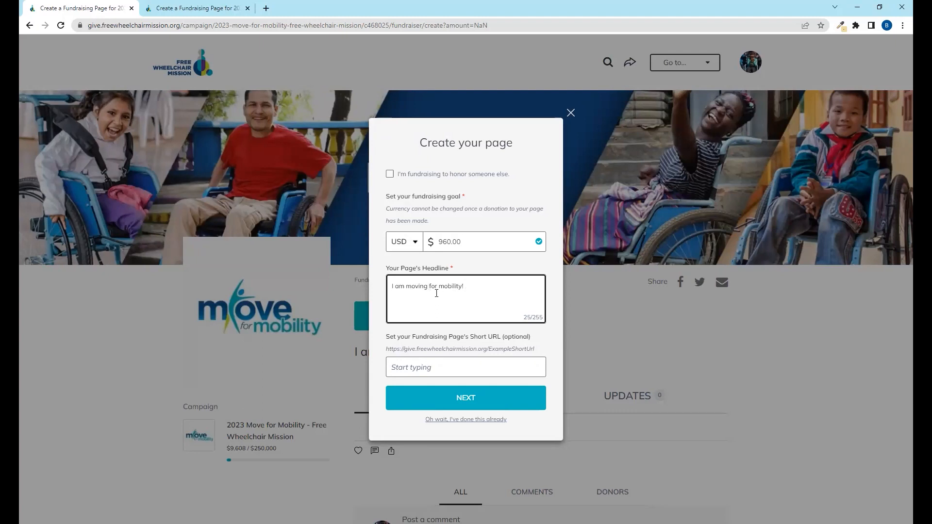
double_click(419, 288)
type("fishing")
left_click(478, 287)
- Set the fundraising page's short URL to 2023fishformobility and proceed to the photo selection
left_click(451, 367)
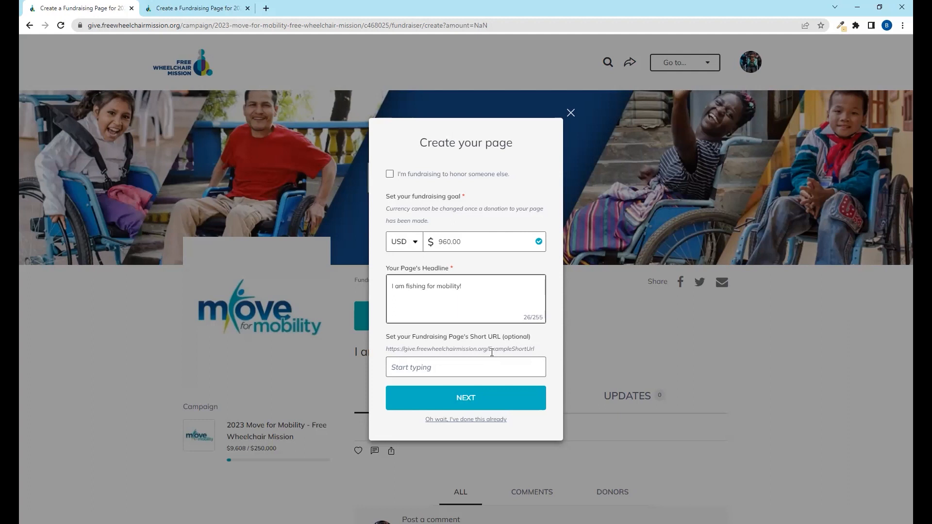
left_click(460, 368)
left_click(467, 390)
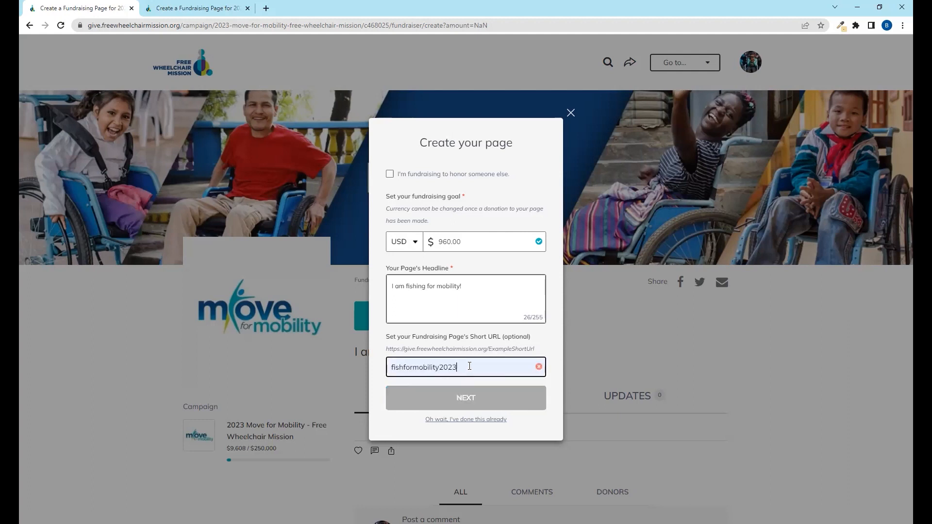
key("BackSpace")
key("BackSpace")
key("BackSpace")
key("BackSpace")
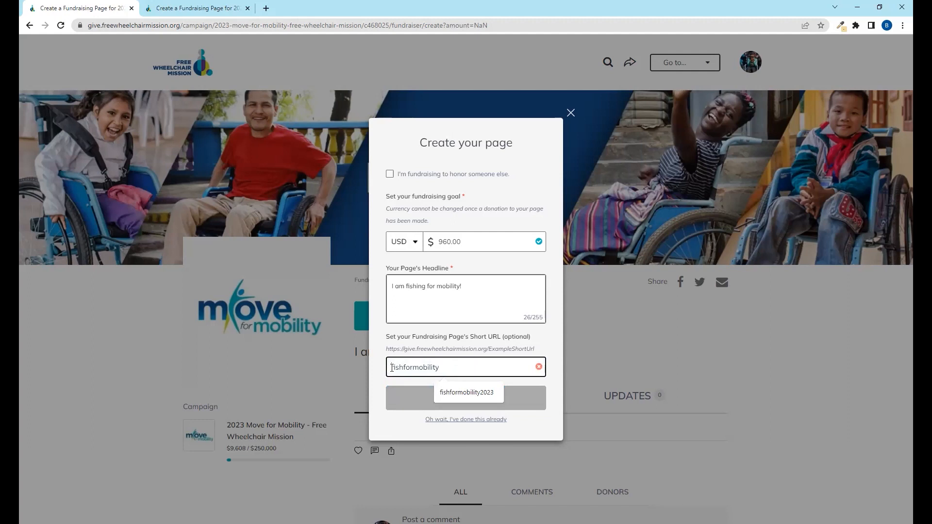
left_click(392, 368)
type("2023")
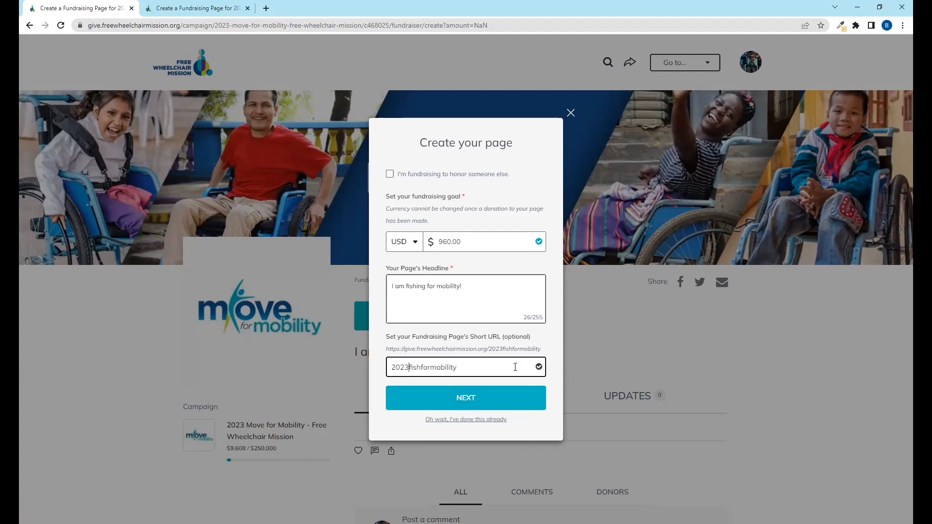
left_click(487, 402)
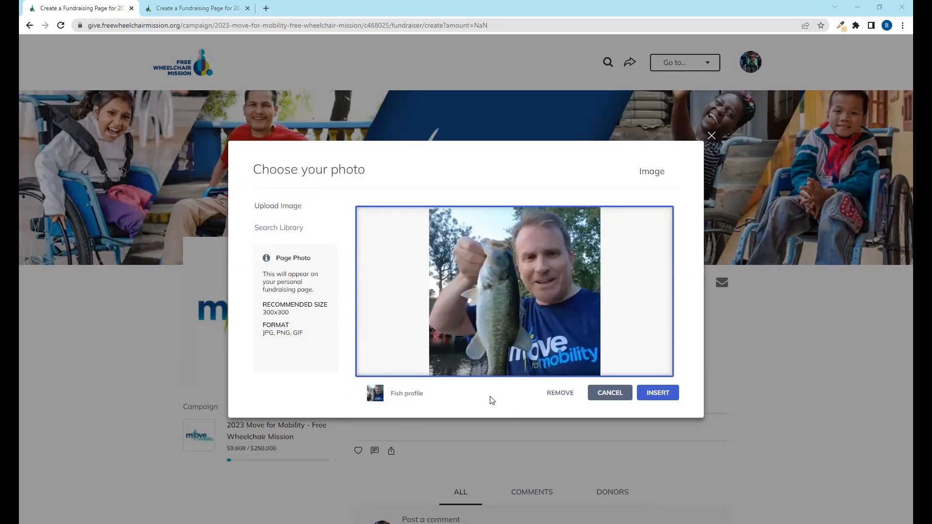
- Insert the "Fish profile" image as the page photo, enlarge its crop slightly, save it and continue
left_click(661, 392)
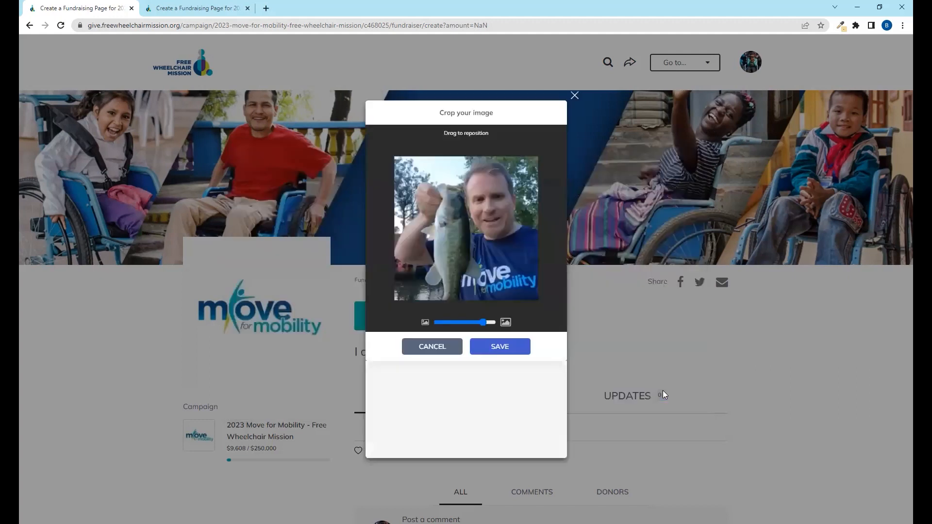
mouse_move(466, 371)
left_mouse_down()
mouse_move(496, 370)
mouse_move(484, 378)
left_mouse_up()
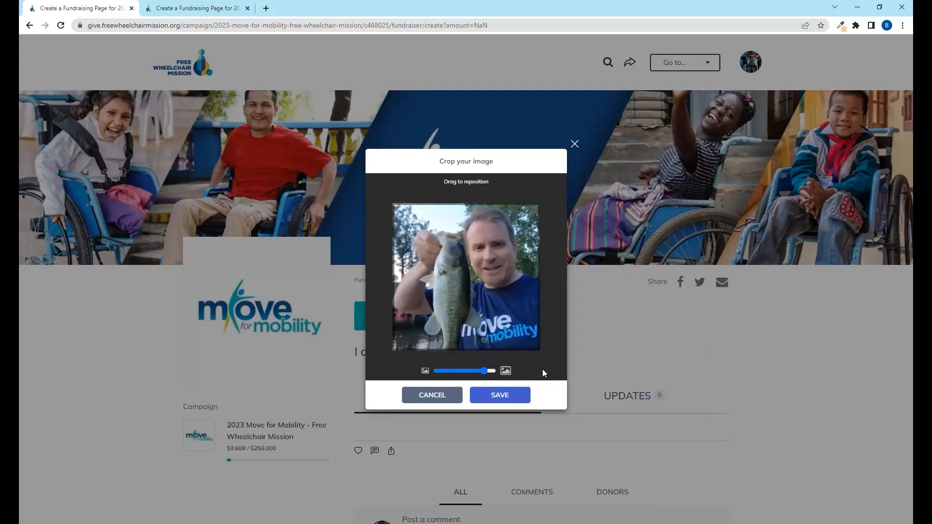
left_click(506, 395)
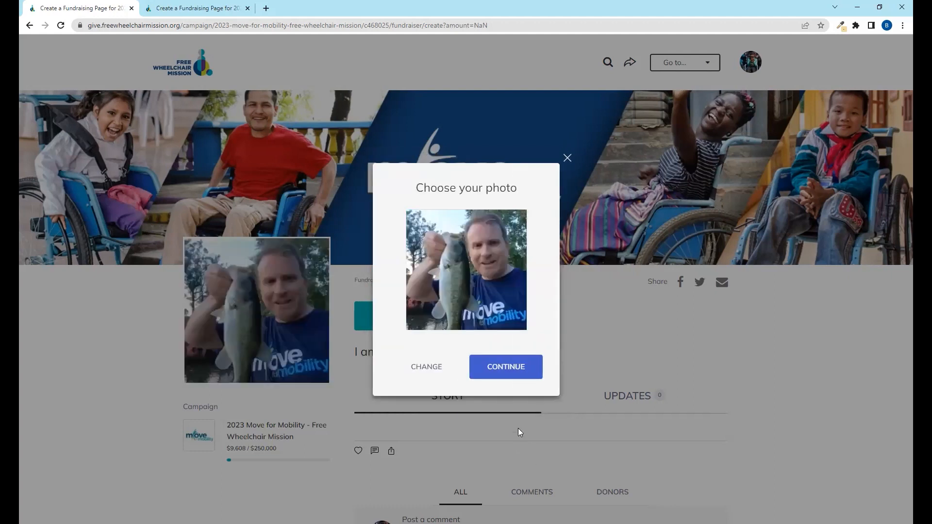
left_click(509, 369)
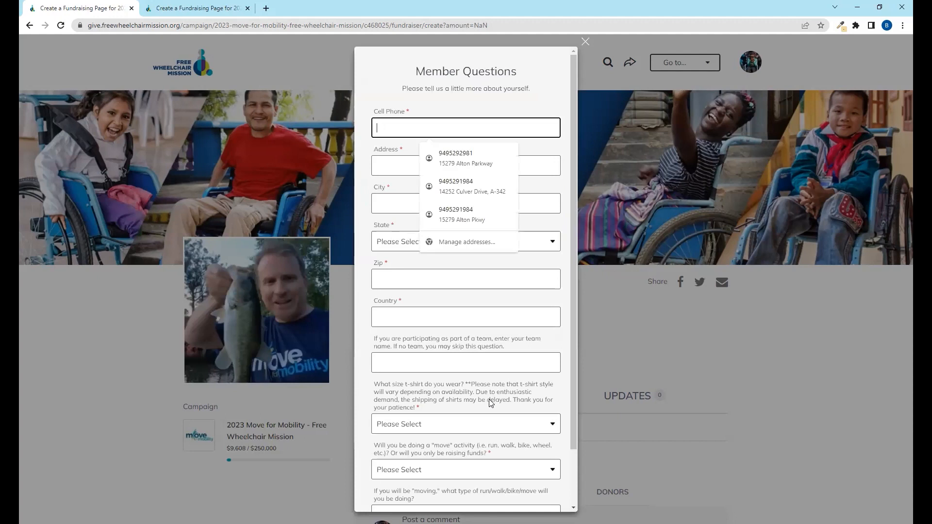
- Complete the member questions with phone and address, Men's - Extra Large shirt, "move" activity with fundraising and type Other, then finish and dismiss the notices
left_click(384, 75)
mouse_move(572, 145)
left_mouse_down()
mouse_move(570, 206)
mouse_move(572, 146)
left_mouse_up()
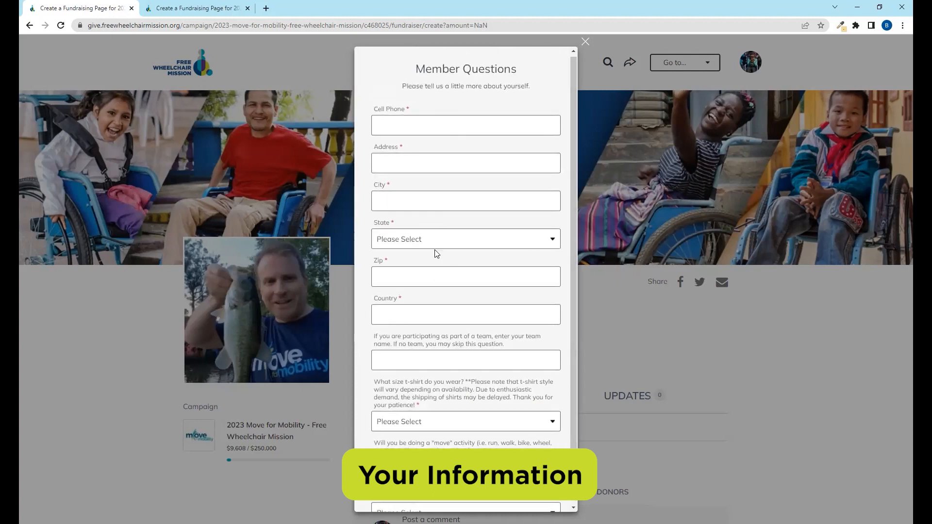
left_click_drag(570, 359, 573, 410)
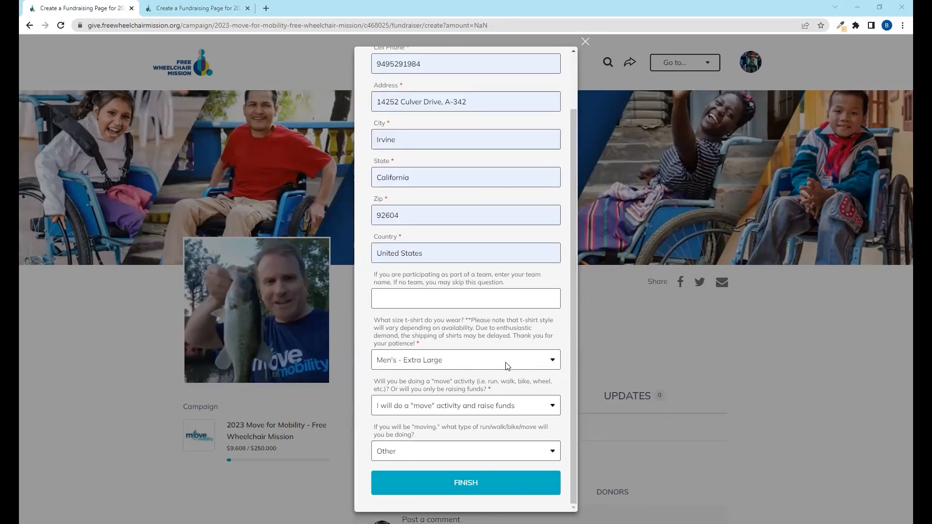
left_click(458, 488)
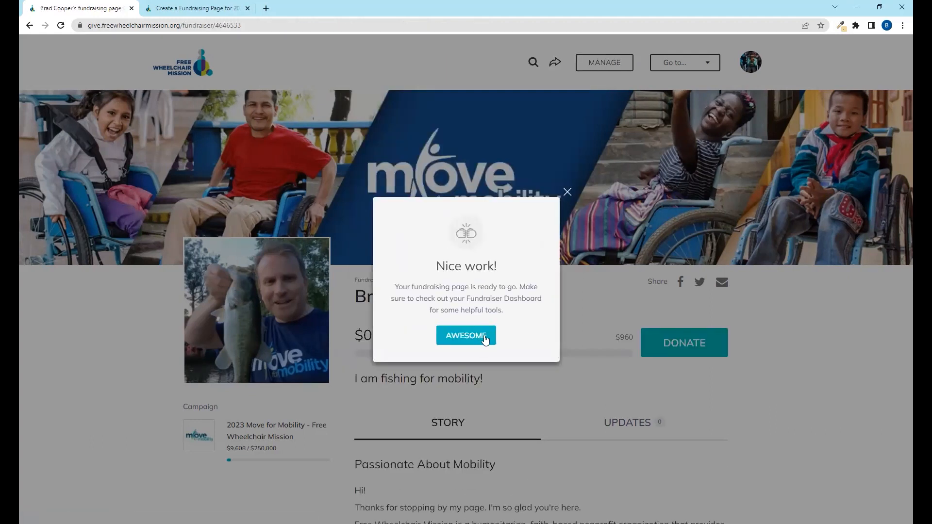
left_click(484, 334)
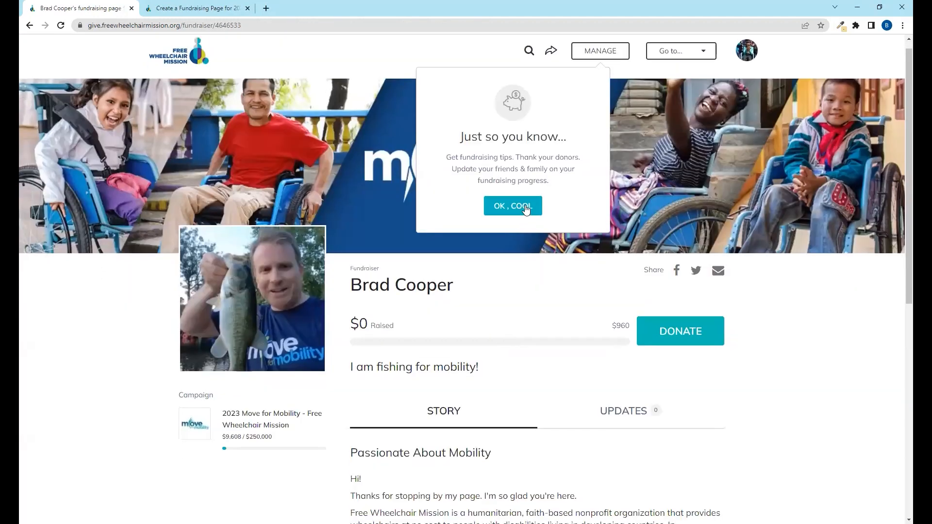
left_click(525, 207)
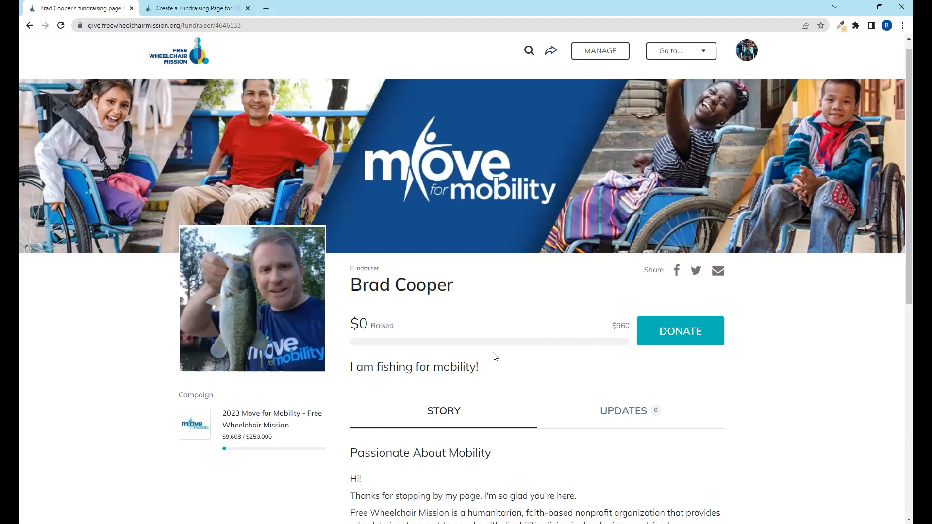
- Open the fundraising page's story for editing and change its title to "Passionate About Fishing AND Mobility"
scroll(550, 357, "down", 3)
scroll(480, 408, "down", 2)
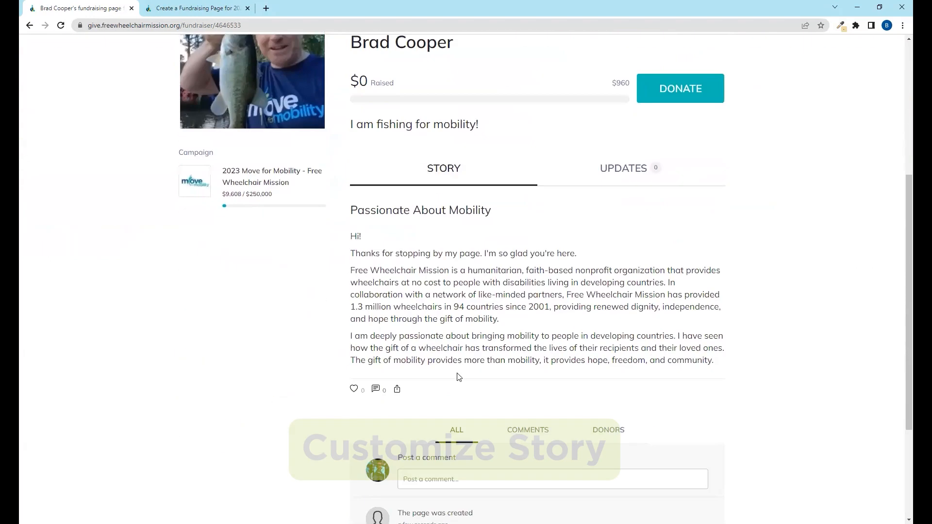
scroll(485, 338, "down", 2)
scroll(488, 350, "up", 6)
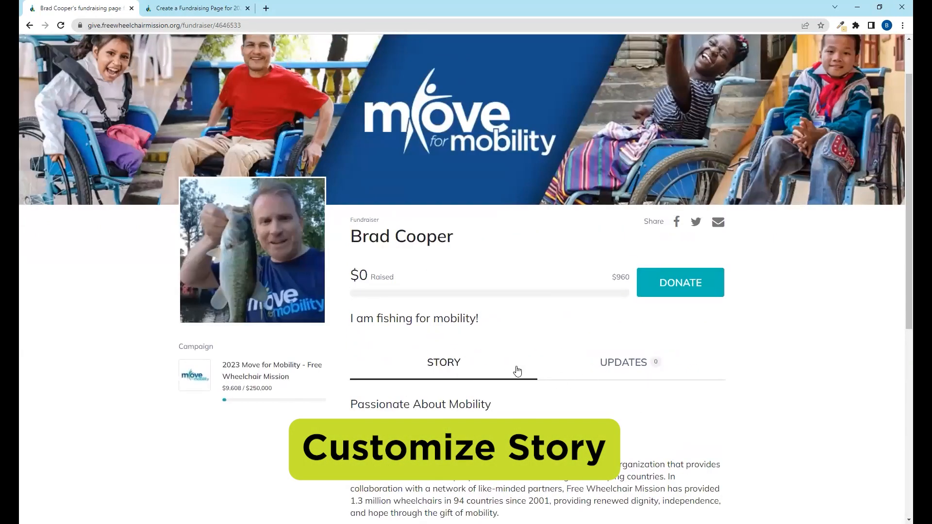
scroll(513, 370, "up", 2)
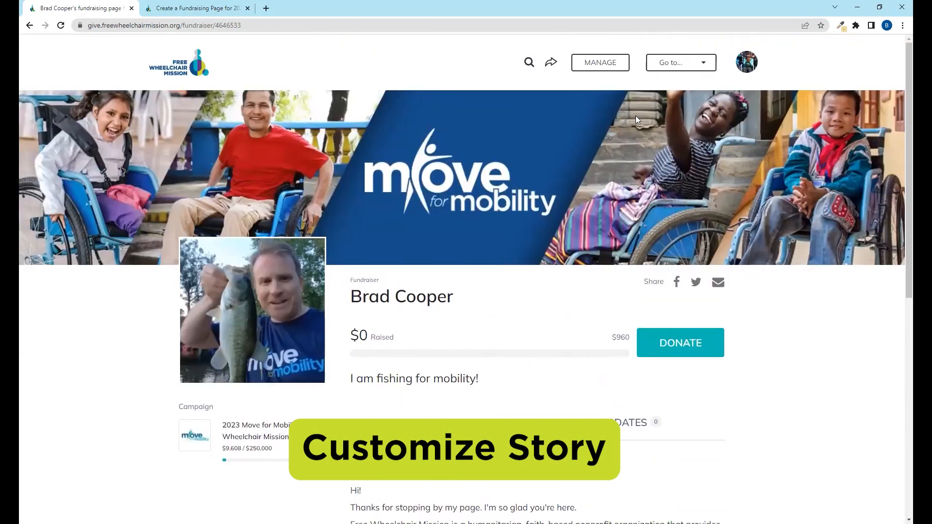
left_click(600, 62)
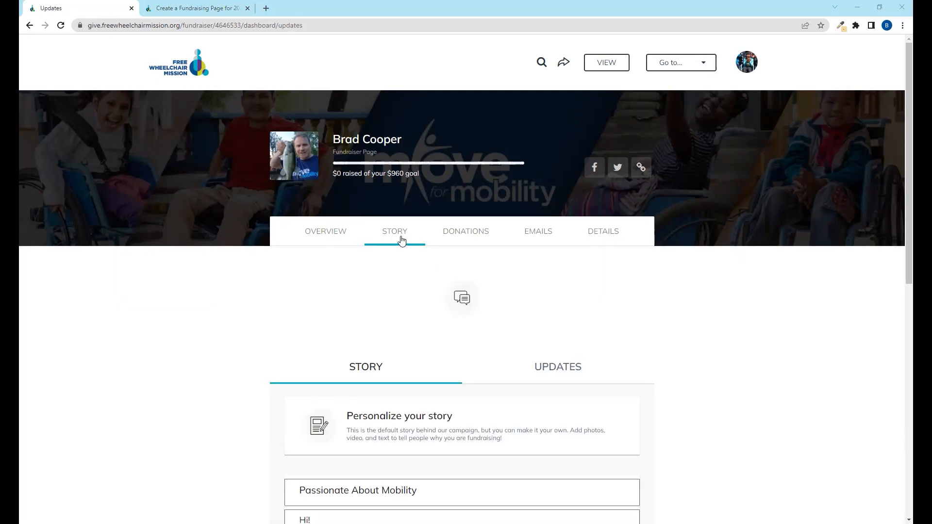
scroll(379, 332, "down", 4)
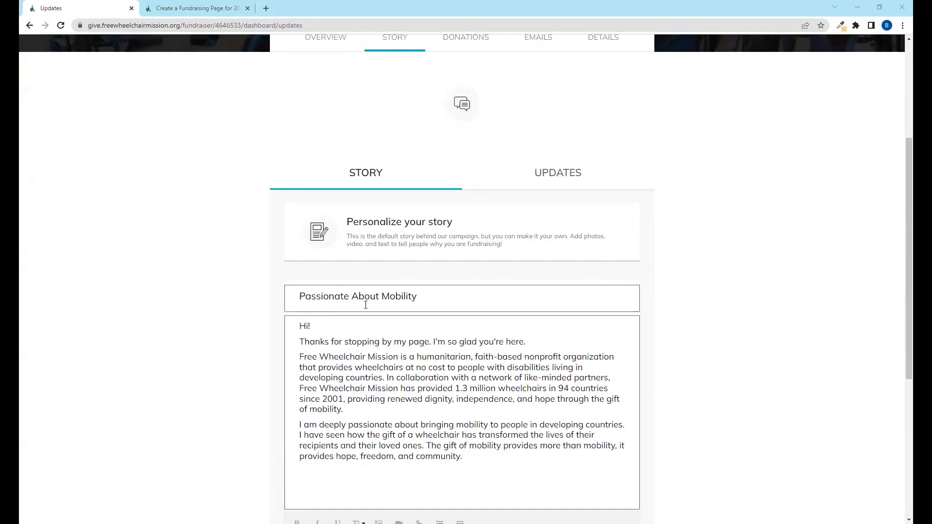
scroll(446, 378, "down", 2)
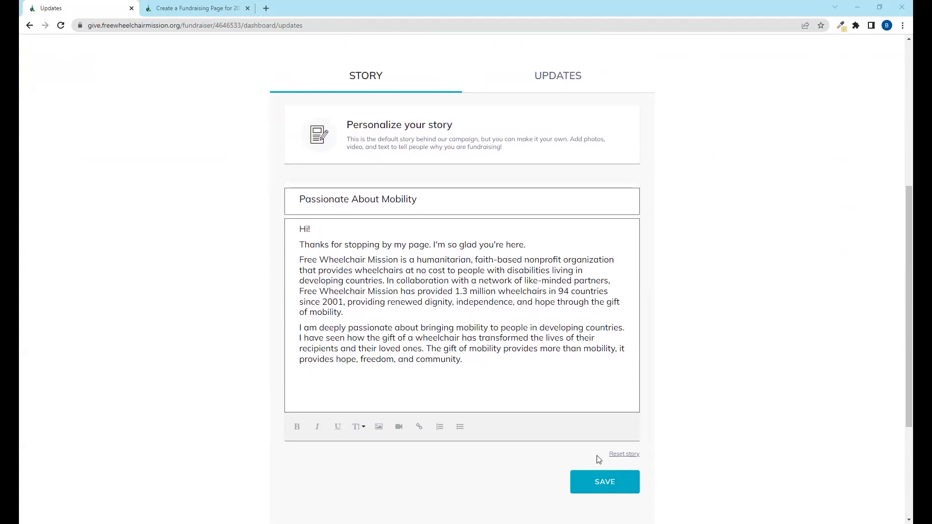
scroll(423, 329, "up", 3)
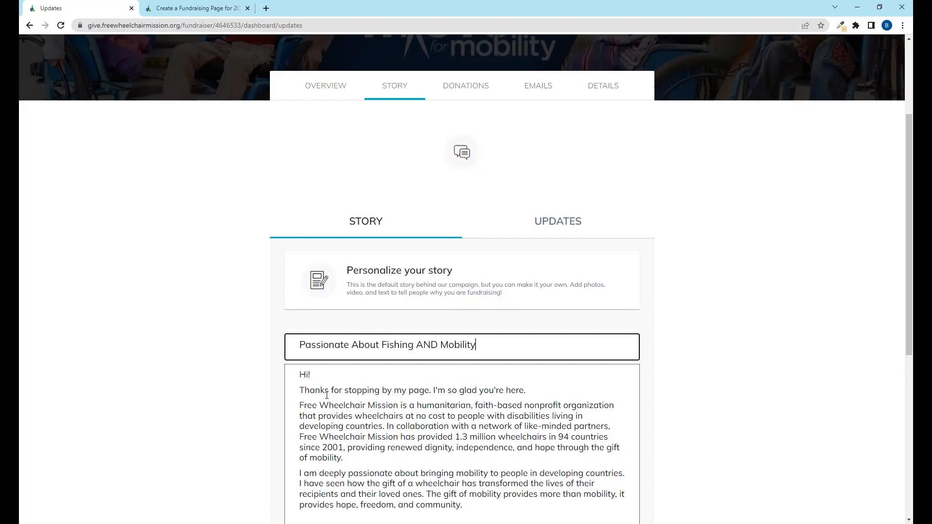
- Replace the default story text with the personal "fish-a-thon" appeal and separate its paragraphs with blank lines
scroll(326, 395, "down", 2)
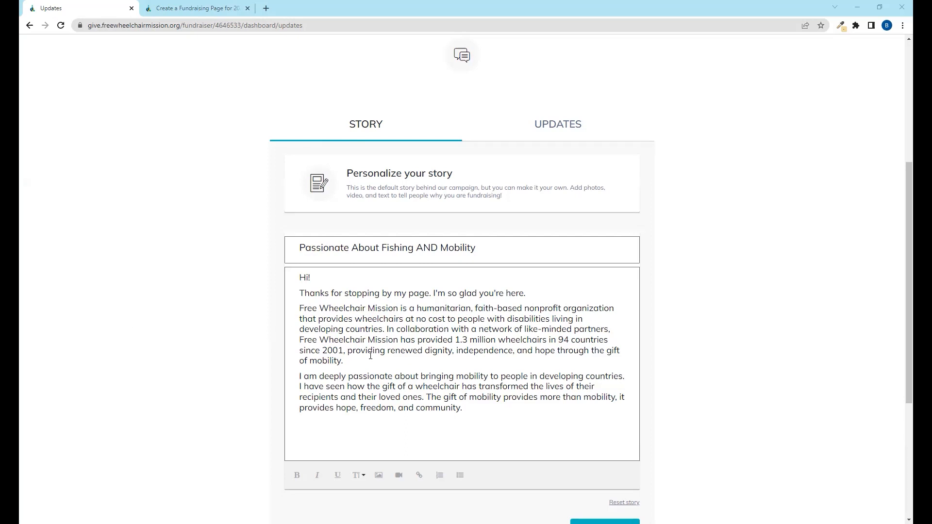
left_click(529, 293)
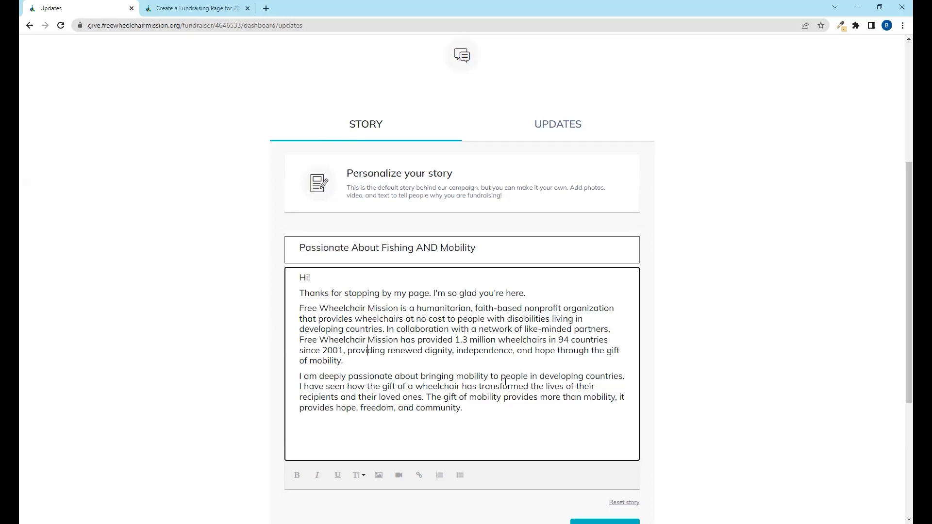
key("ctrl+a")
type("Hi! Millions of people with disabilities around the world need wheelchairs. Without them, many have to crawl or be carried wherever they go. With your help, we can change that! My teenage son and I are fishing in a \"fish-a-thon\" to raise money to send 10 wheelchairs to those in need -- those waiting for a wheelchair like the father and son, Octavio and Alfonso, who both lost their mobility at the same time...")
left_click(425, 302)
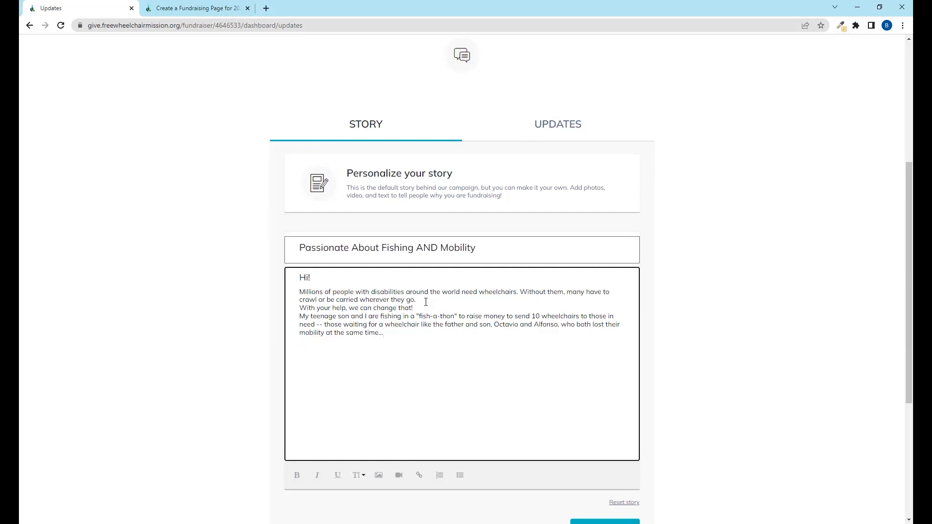
key("Return")
left_click(424, 321)
key("Return")
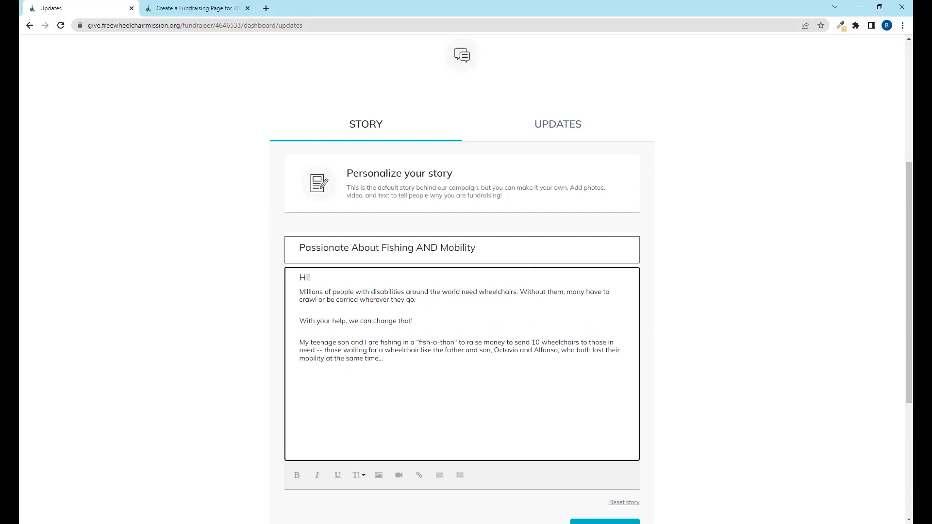
left_click(362, 475)
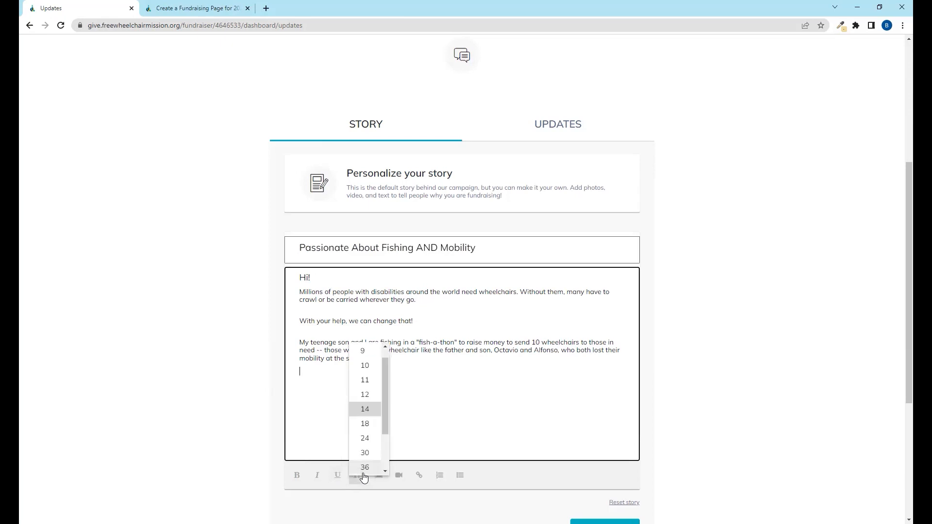
left_click(317, 372)
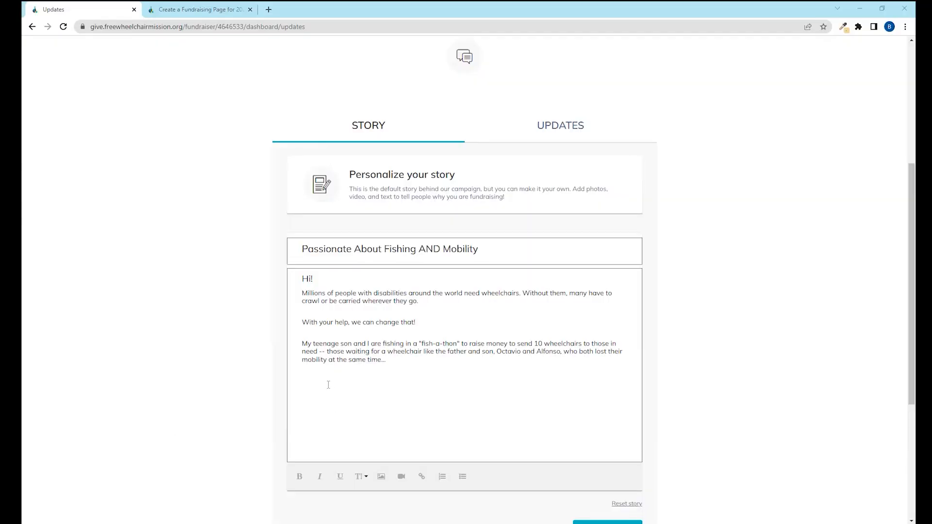
left_click(327, 384)
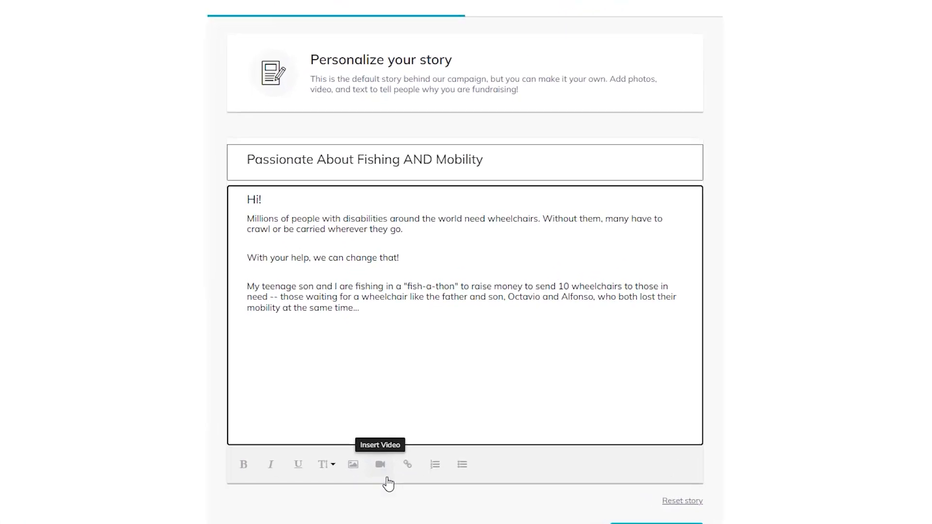
left_click(372, 460)
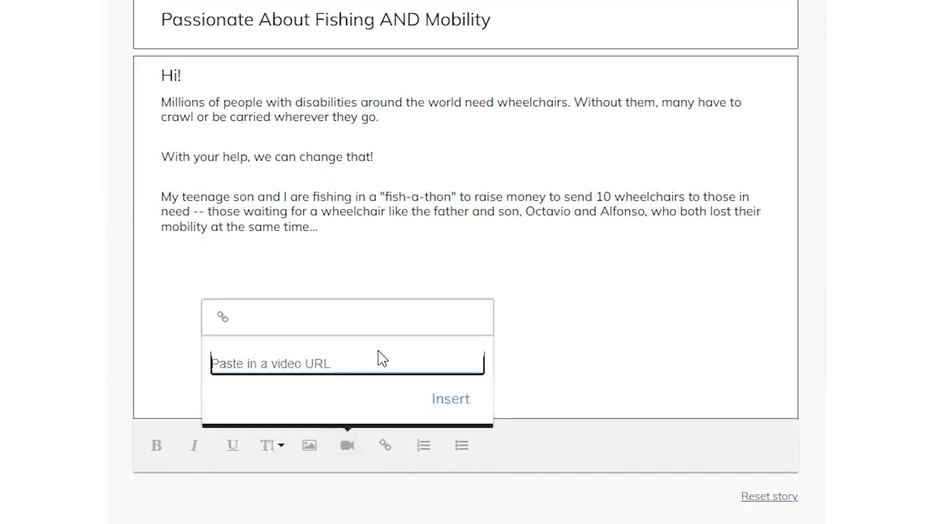
left_click(571, 337)
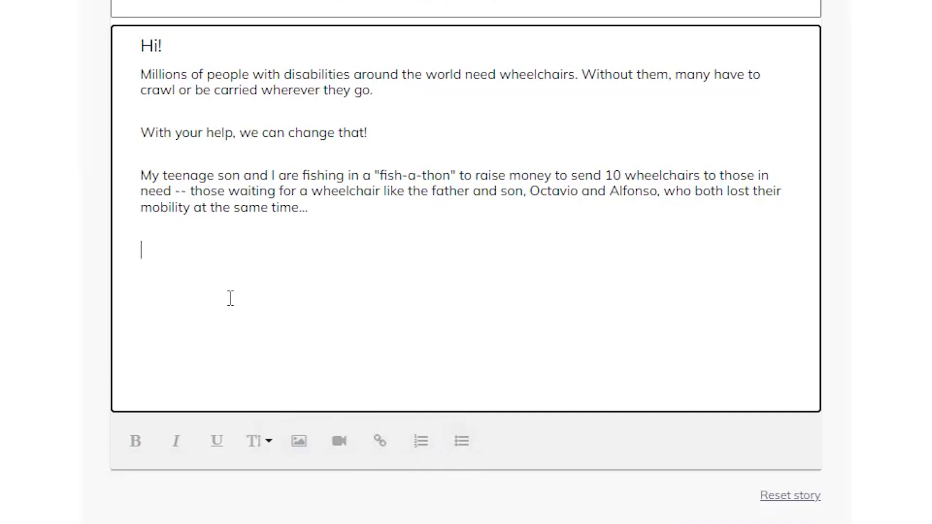
- Insert Free Wheelchair Mission's Vimeo video about the father and son below the "fish-a-thon" paragraph and check its placement in the story
left_click(340, 441)
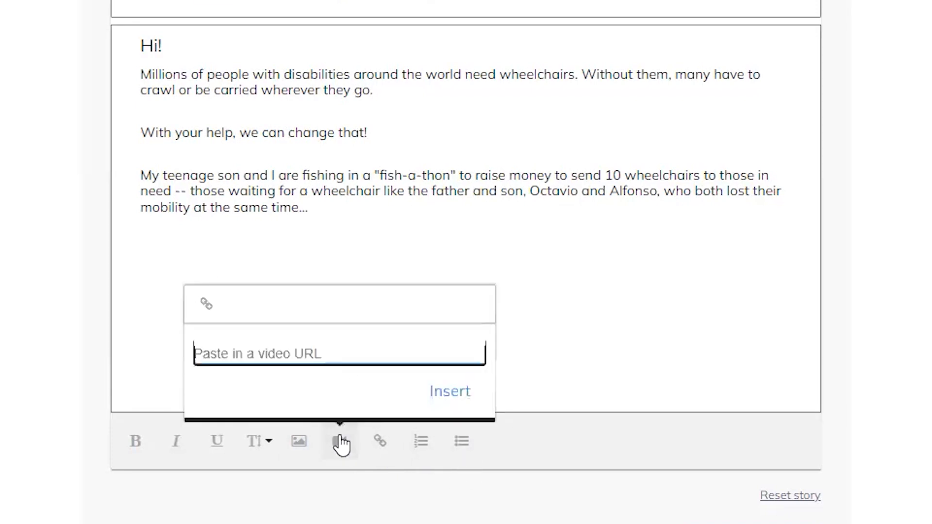
key("ctrl+v")
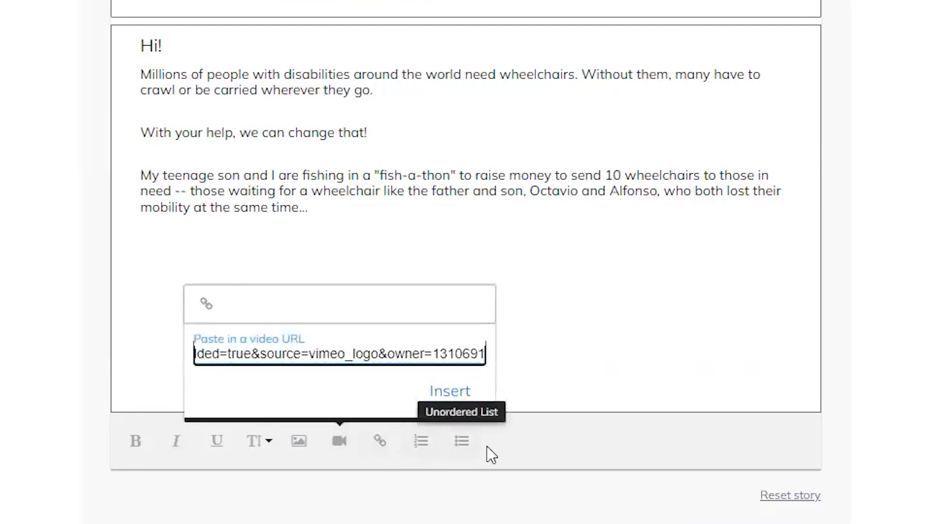
left_click(452, 392)
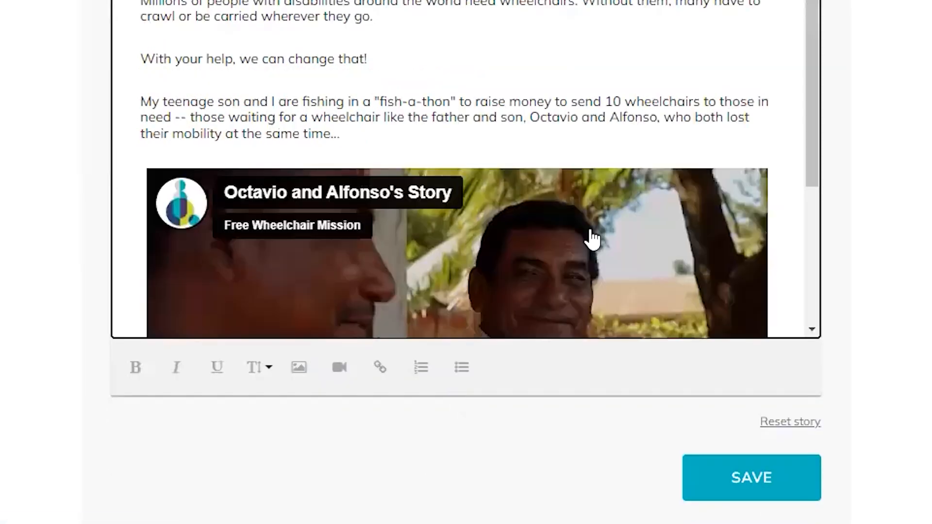
scroll(590, 231, "down", 1)
scroll(594, 238, "down", 2)
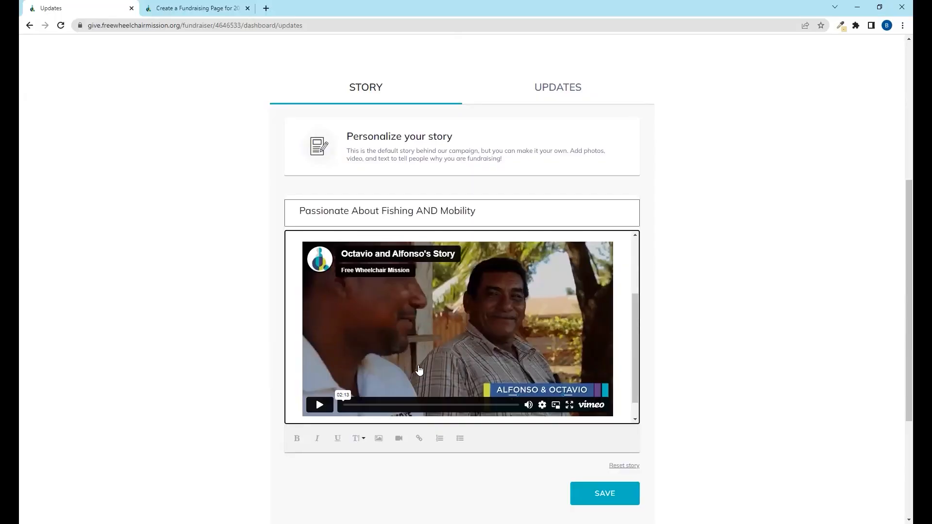
scroll(419, 367, "down", 1)
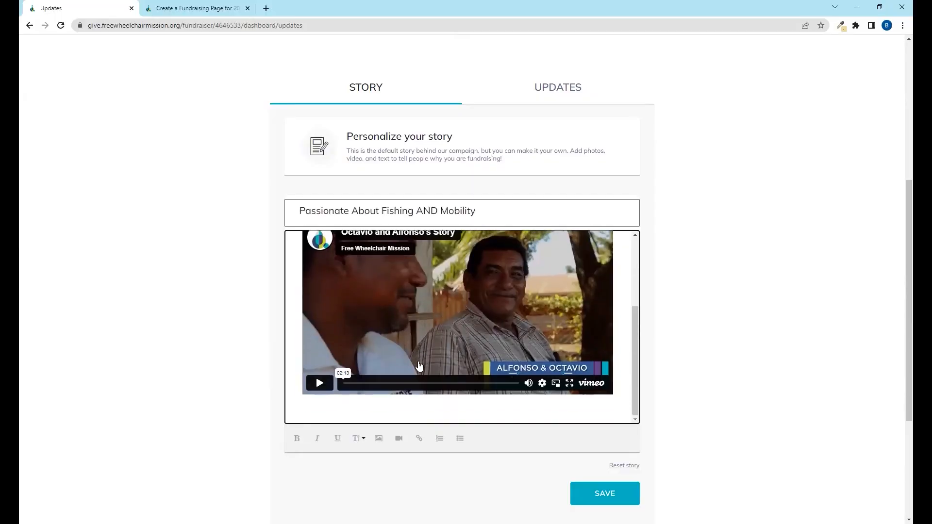
scroll(420, 366, "up", 5)
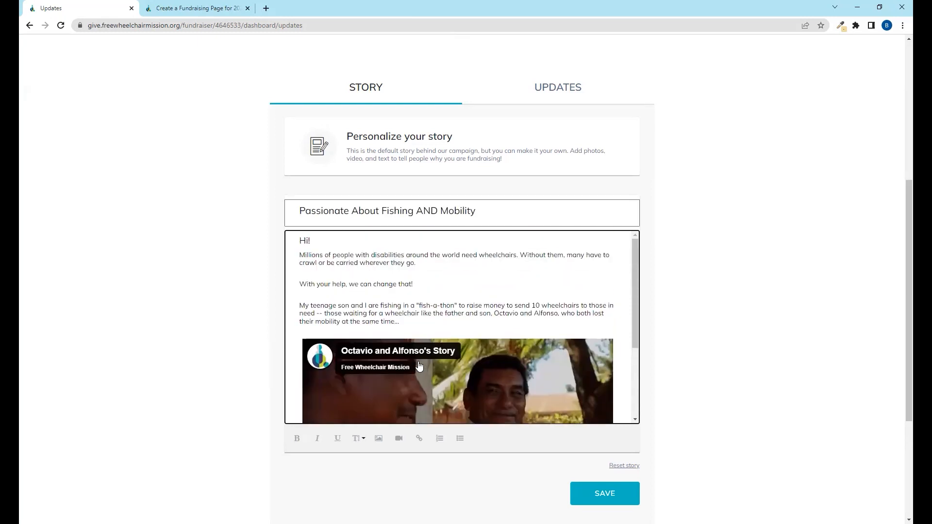
scroll(420, 366, "down", 4)
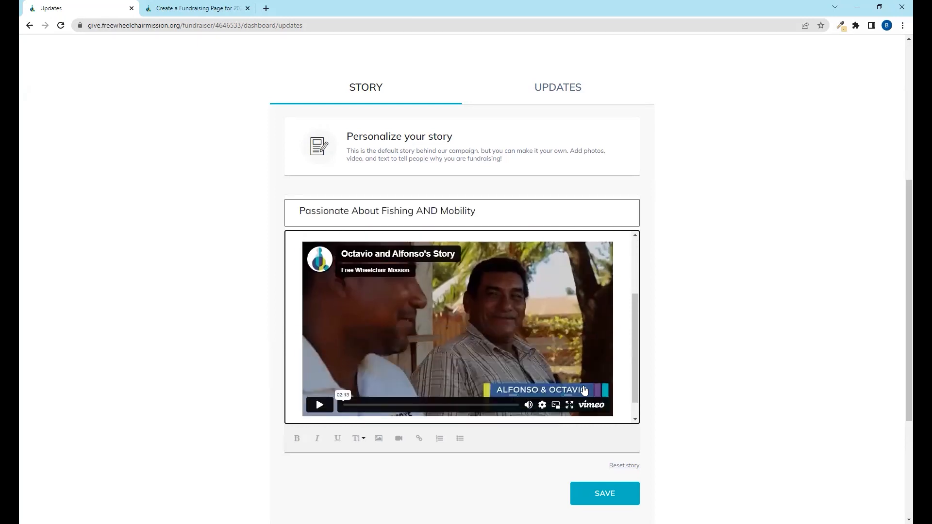
scroll(633, 395, "down", 1)
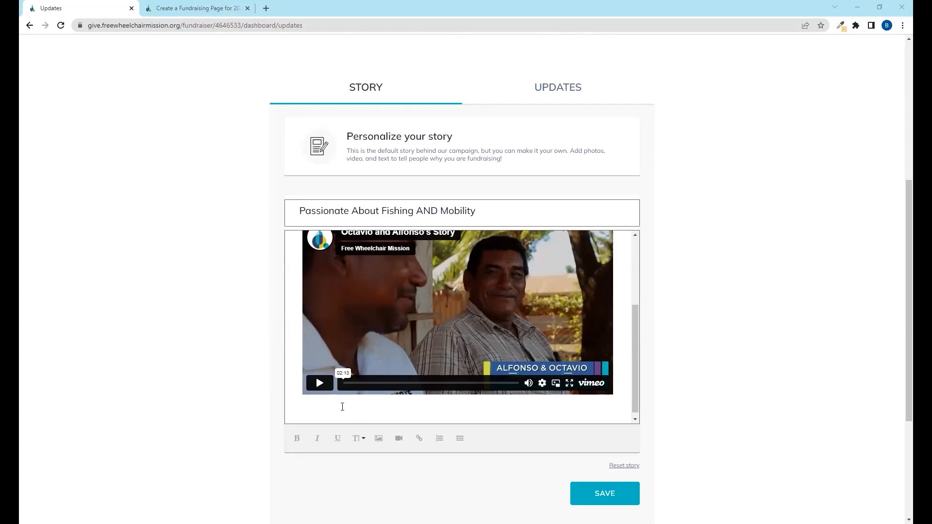
- Add the "Will you join us?!" appeal below the Vimeo video and insert the "96 fish challenge!" YouTube video beneath it
left_click(342, 407)
scroll(635, 411, "down", 2)
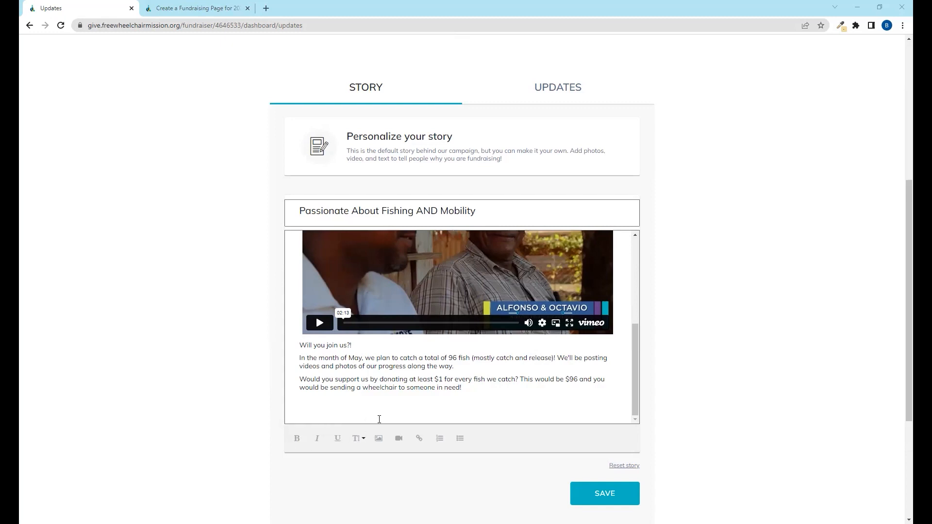
left_click(397, 439)
key("ctrl+v")
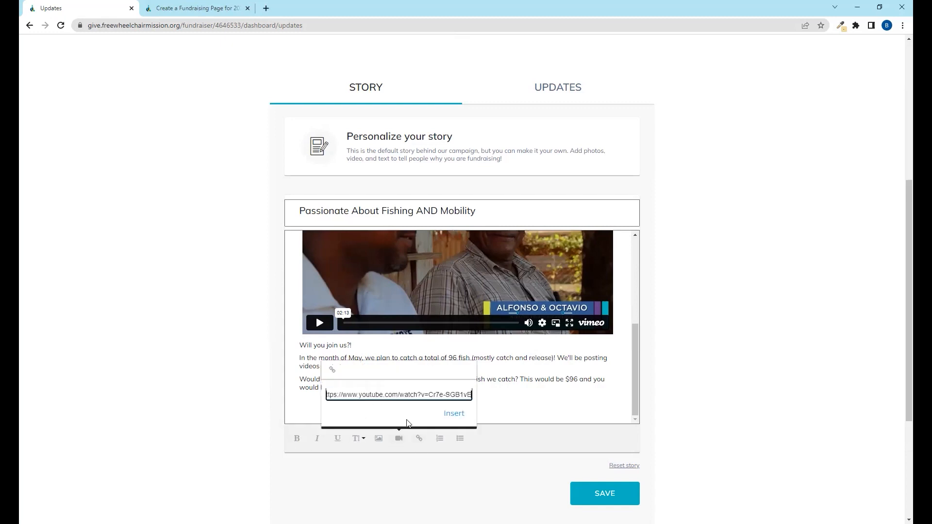
left_click(451, 414)
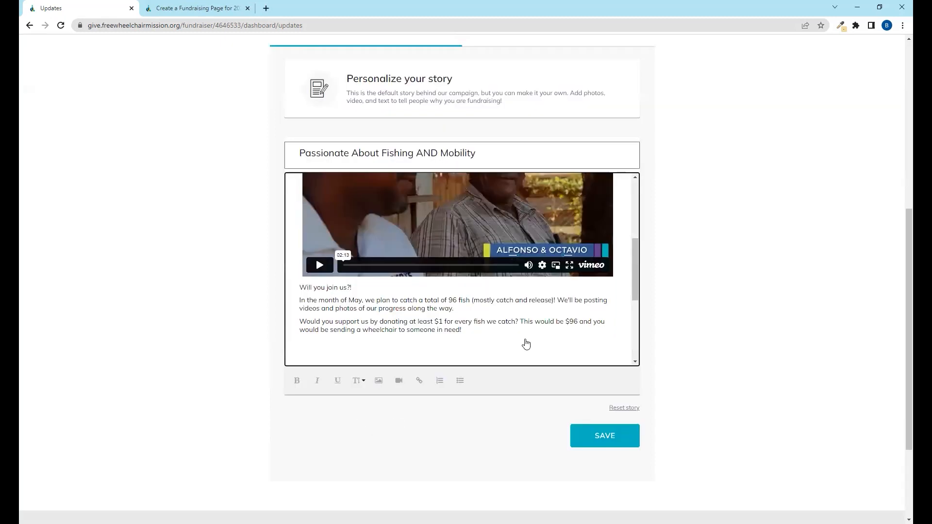
- Check how the donation appeal and the "96 fish challenge!" video are laid out in the story
scroll(524, 343, "down", 2)
scroll(559, 335, "down", 2)
scroll(551, 337, "up", 2)
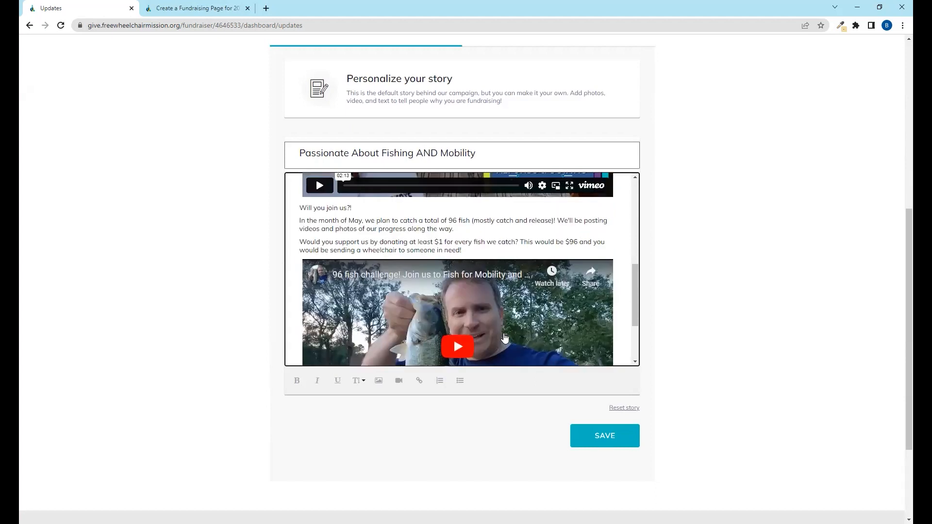
scroll(504, 336, "up", 2)
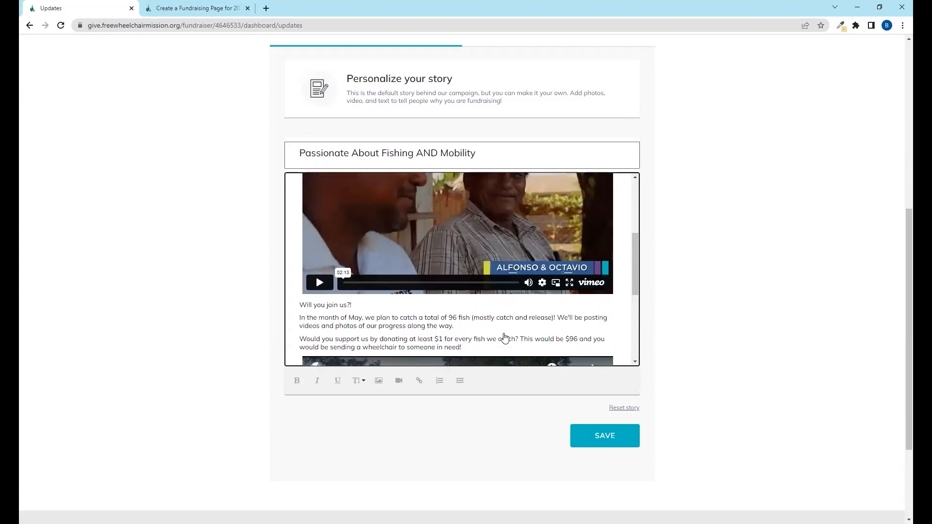
scroll(505, 337, "down", 2)
scroll(525, 342, "up", 3)
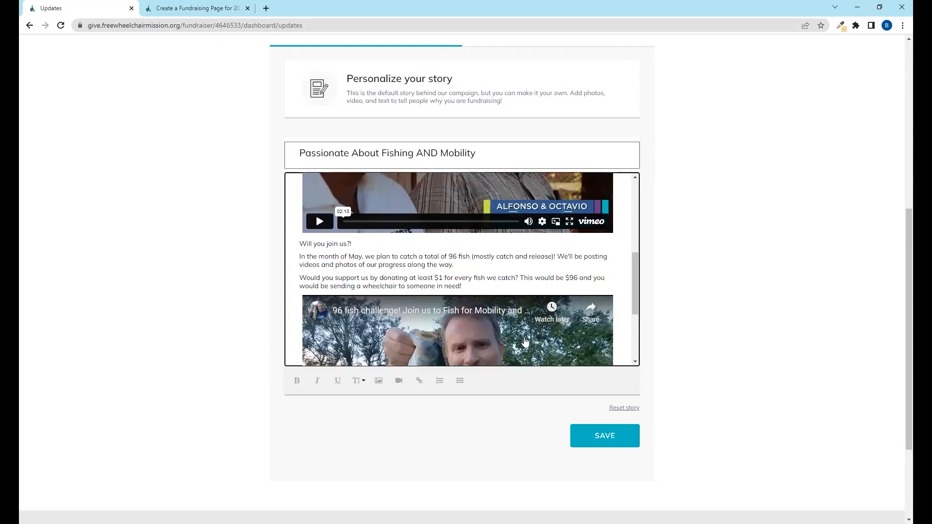
scroll(514, 338, "down", 1)
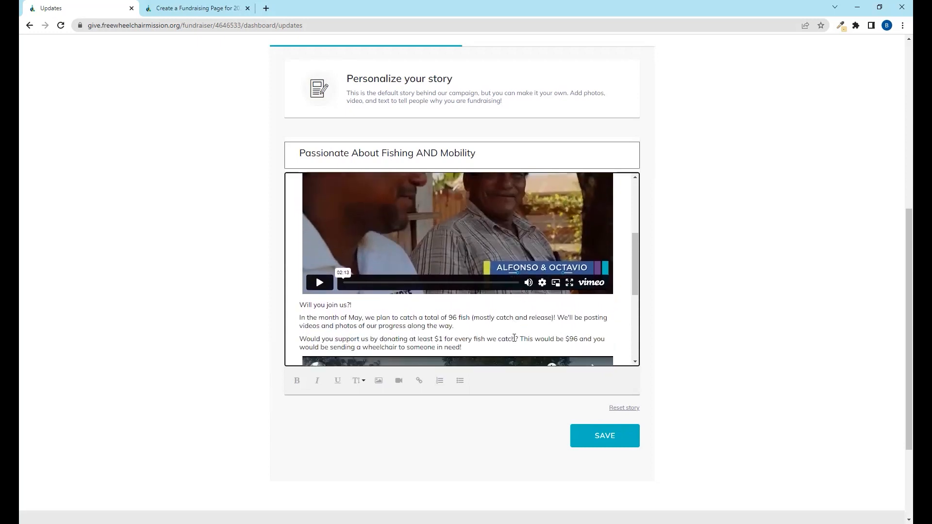
- Paste the closing paragraphs below the YouTube video, from "Or give 50 cents for every fish we catch" through the organization description
scroll(514, 338, "down", 2)
scroll(454, 336, "down", 2)
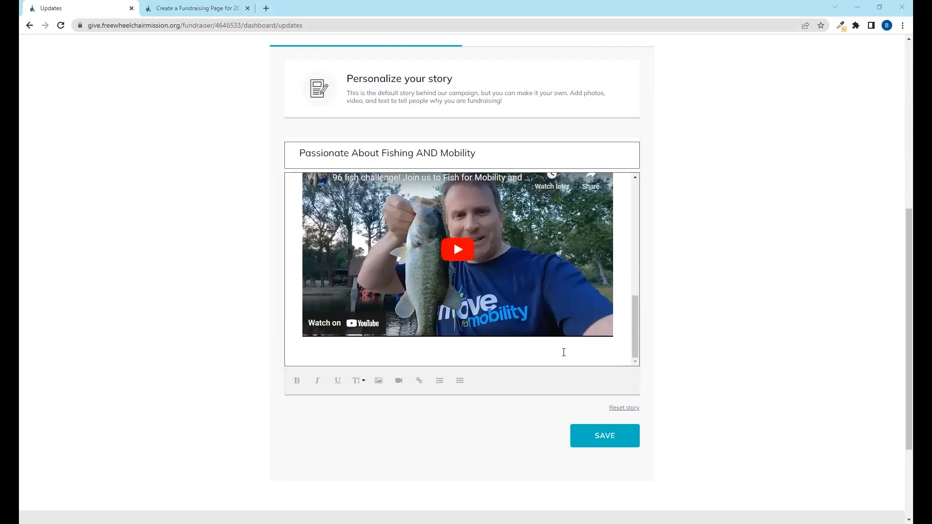
key("ctrl+v")
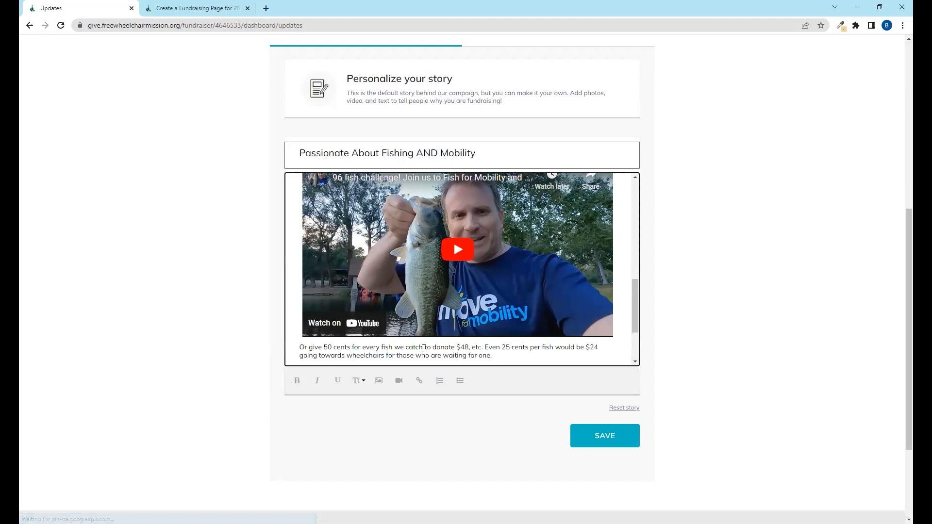
scroll(480, 333, "down", 3)
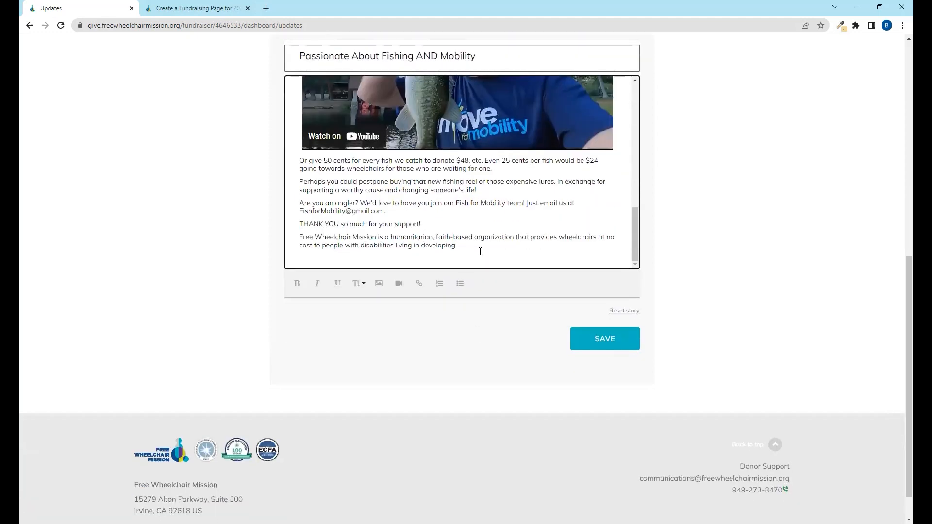
scroll(483, 255, "up", 1)
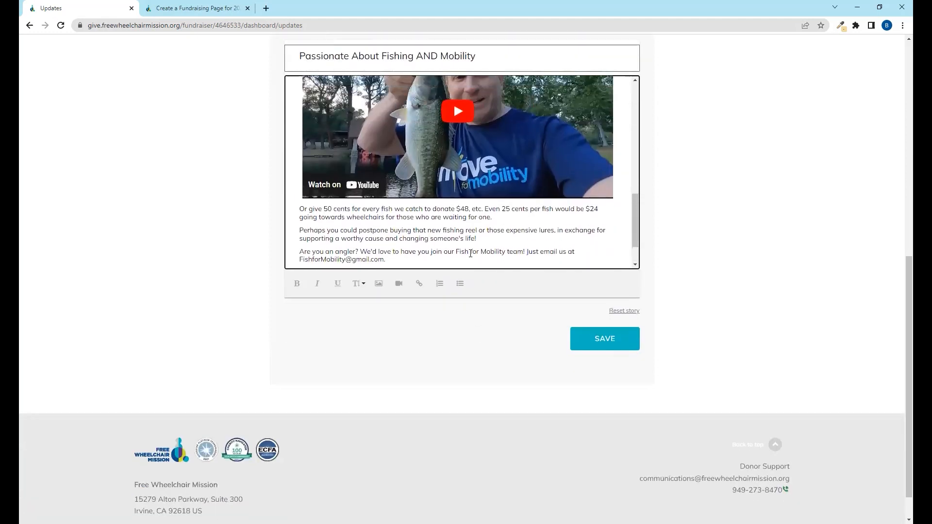
- Review the completed story from its greeting through the videos and save it
left_click_drag(455, 253, 512, 254)
left_click_drag(638, 235, 617, 108)
scroll(616, 108, "up", 3)
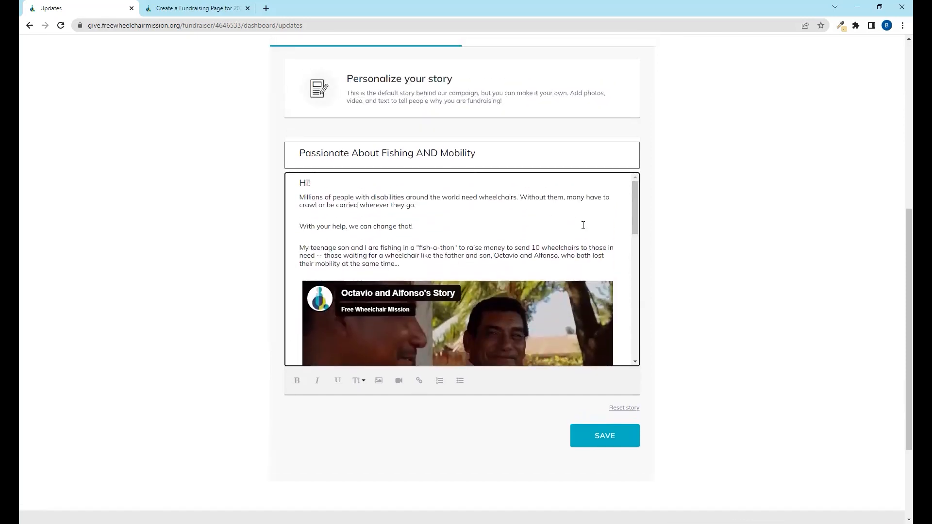
scroll(573, 348, "down", 5)
scroll(572, 349, "down", 6)
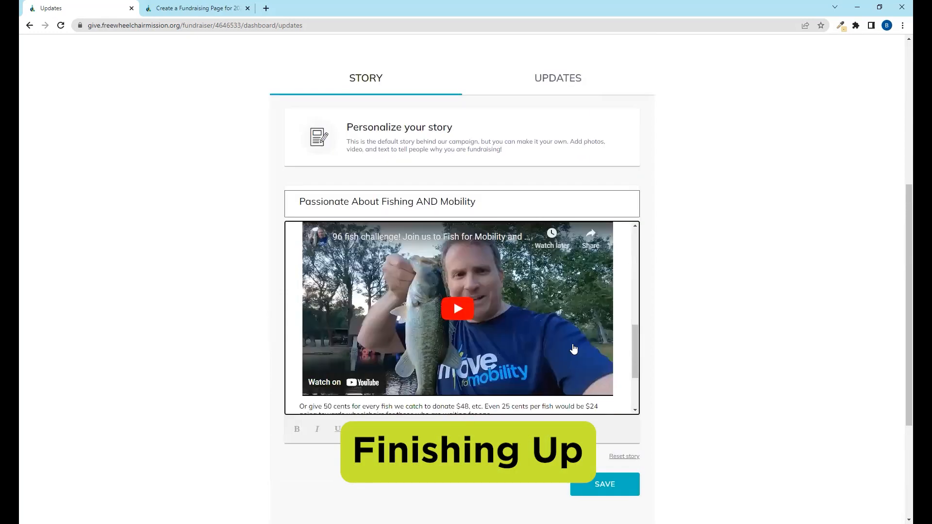
scroll(571, 351, "up", 9)
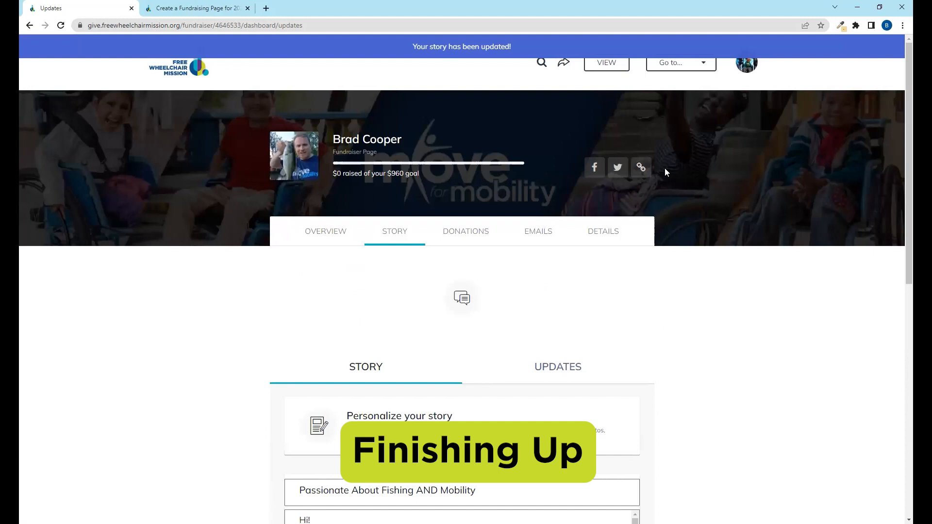
- Open the public fundraising page, read through the published story, and view its comments and donors sections
left_click(609, 67)
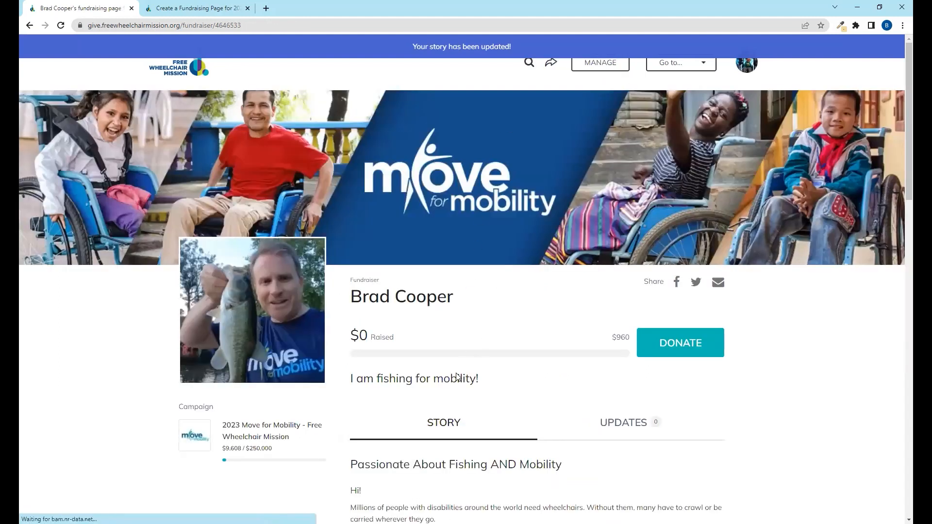
scroll(455, 377, "down", 2)
scroll(454, 378, "down", 12)
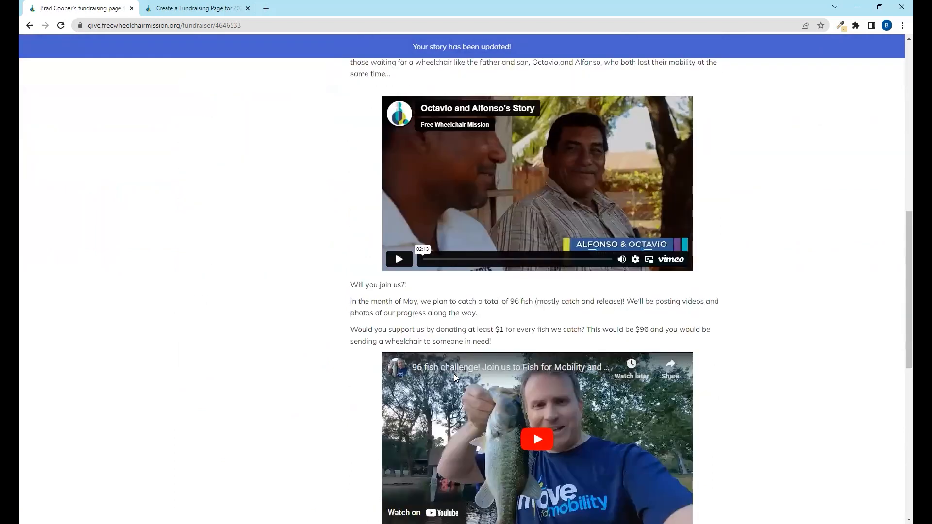
scroll(455, 378, "down", 5)
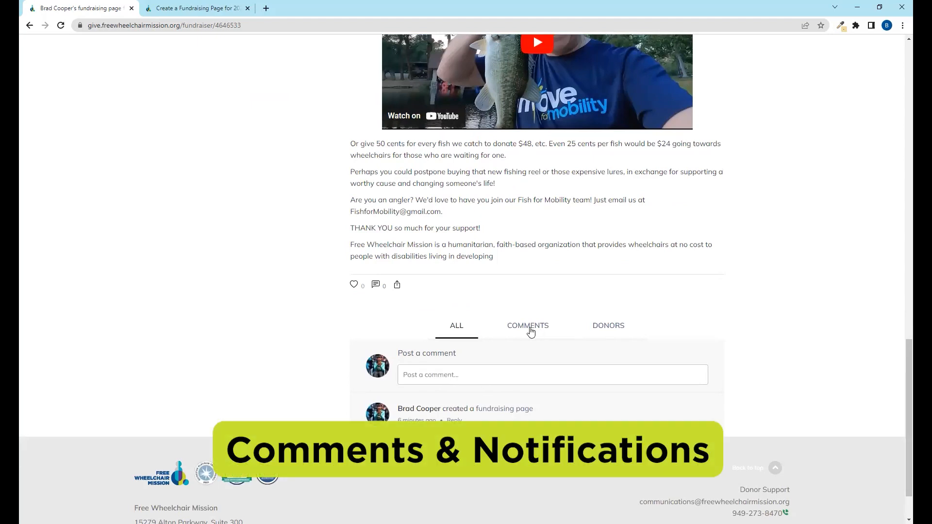
left_click(530, 331)
left_click(611, 337)
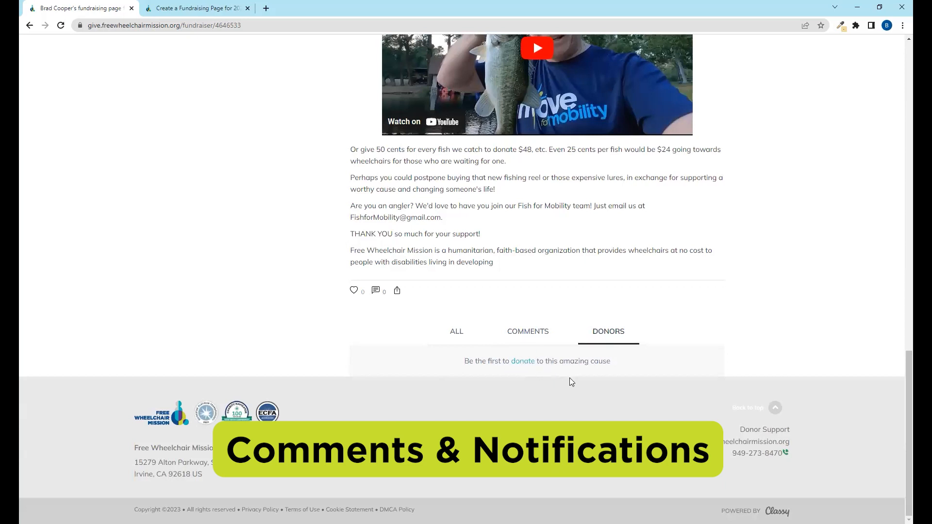
- Look over the public page again and view its updates section and the comments under it
scroll(572, 383, "up", 9)
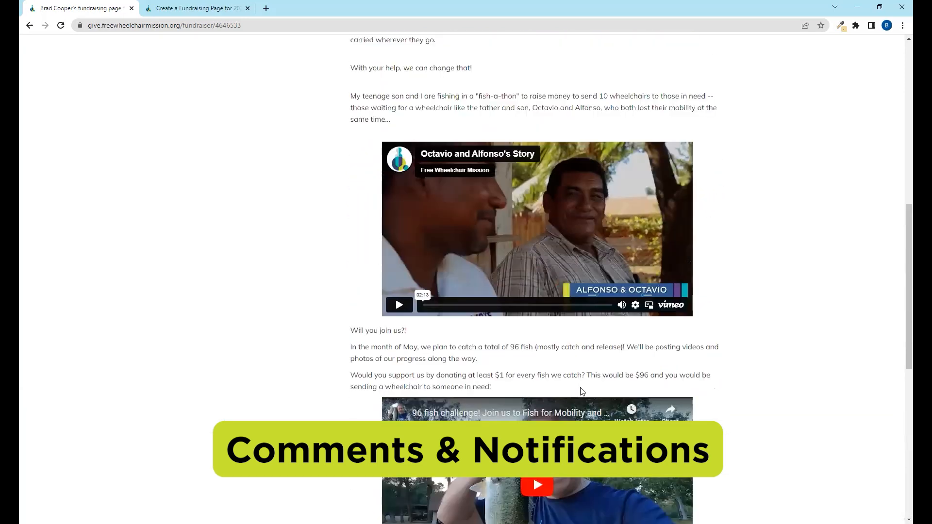
scroll(583, 388, "up", 6)
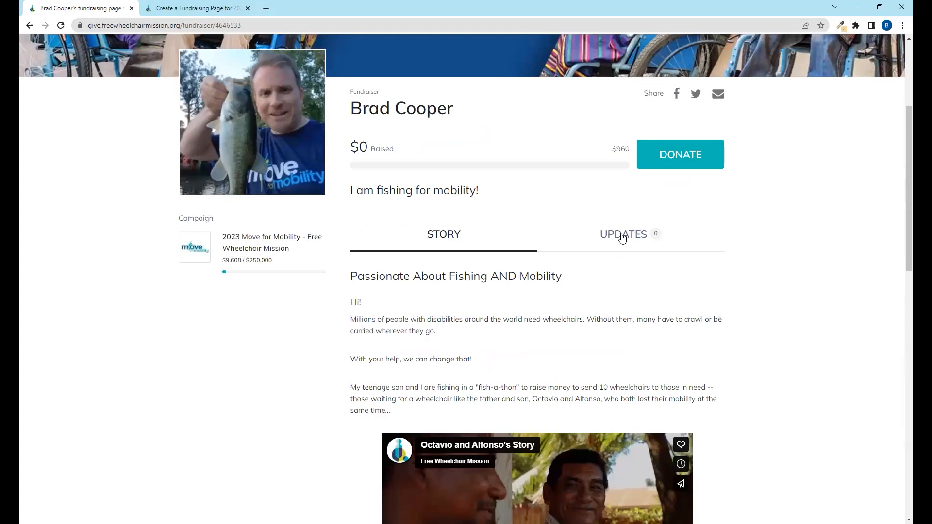
scroll(544, 398, "down", 6)
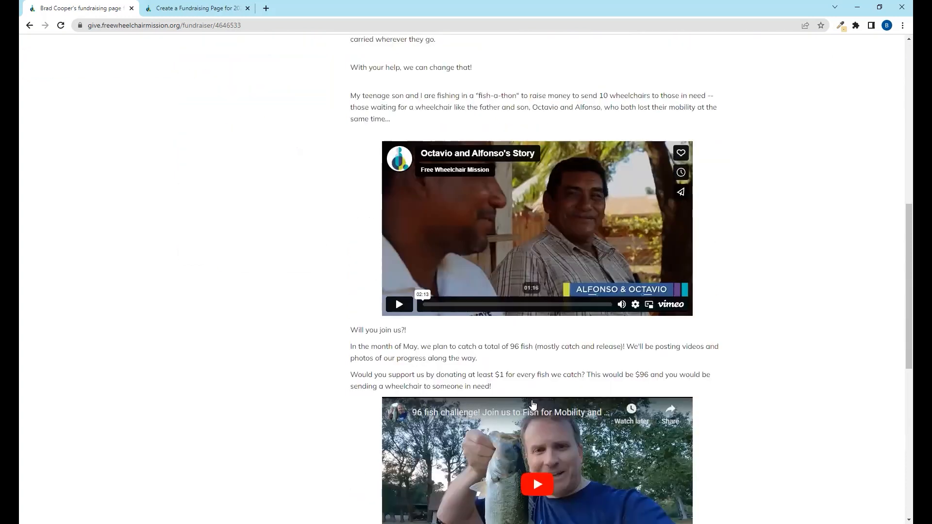
scroll(532, 403, "down", 6)
scroll(533, 405, "up", 8)
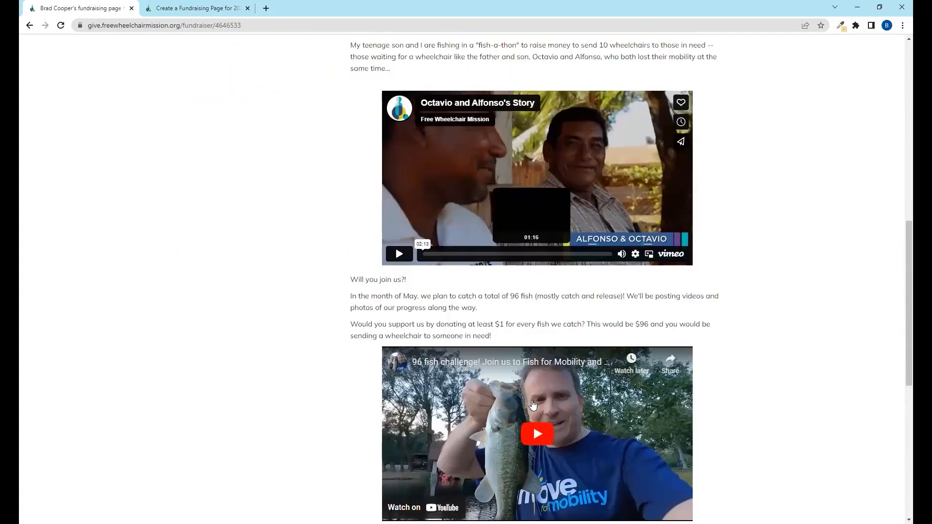
scroll(533, 404, "up", 5)
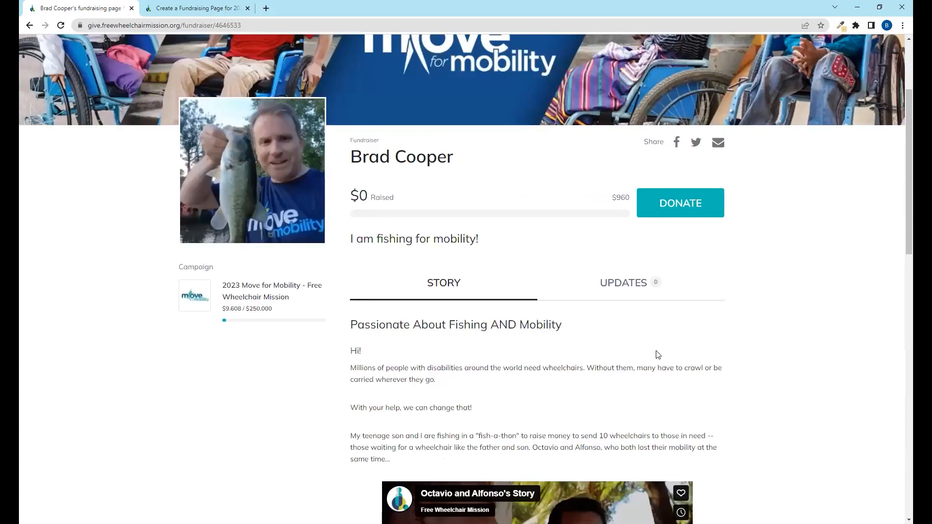
left_click(618, 287)
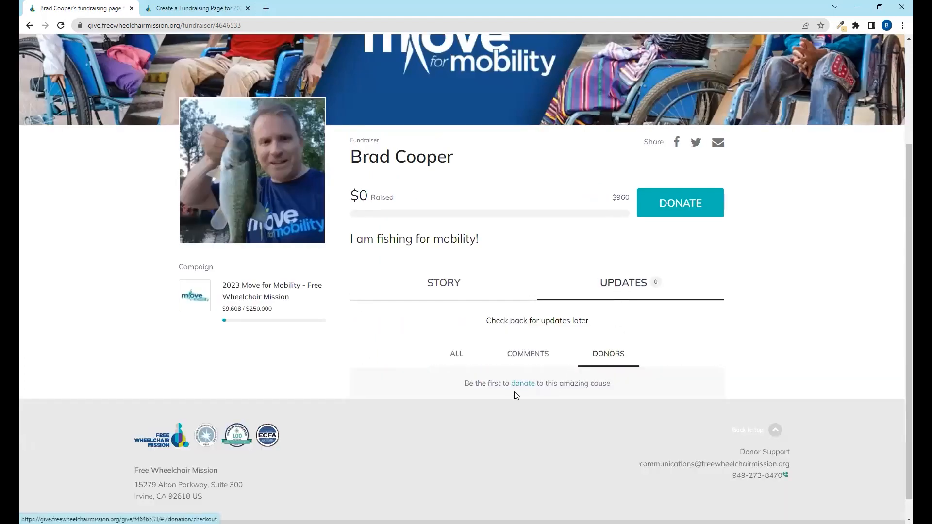
left_click(539, 357)
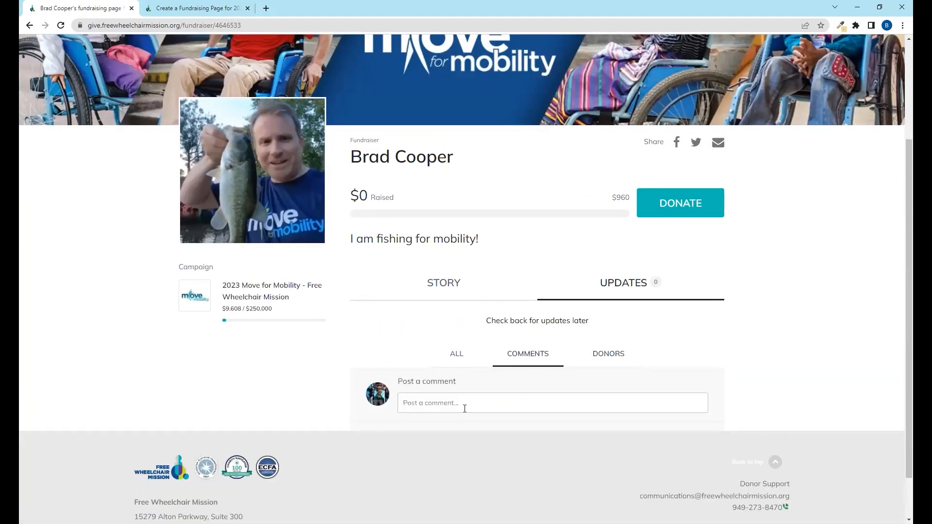
- Return from the public page to the fundraiser's management dashboard
scroll(557, 322, "up", 3)
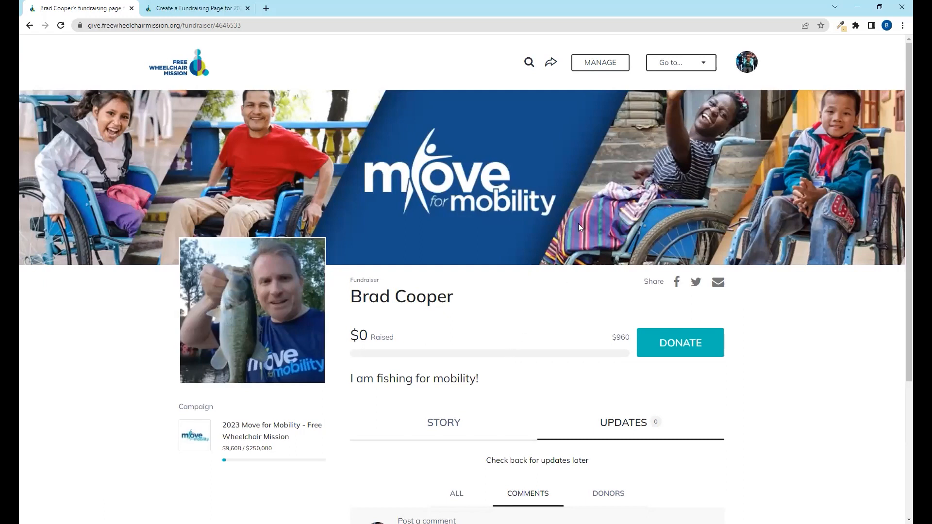
left_click(606, 64)
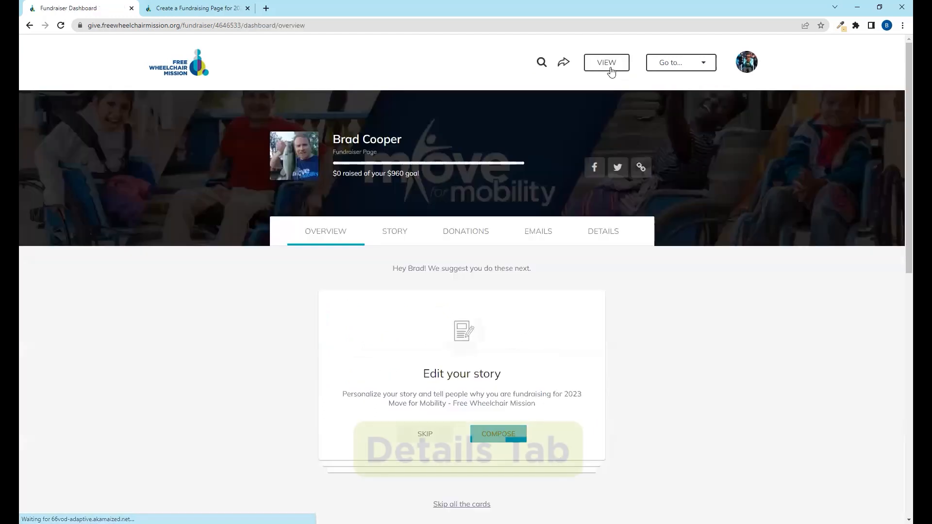
- Open the fundraiser's page details and review the picture, nickname, headline, goal, vanity URL, notification settings and page deletion option
left_click(597, 236)
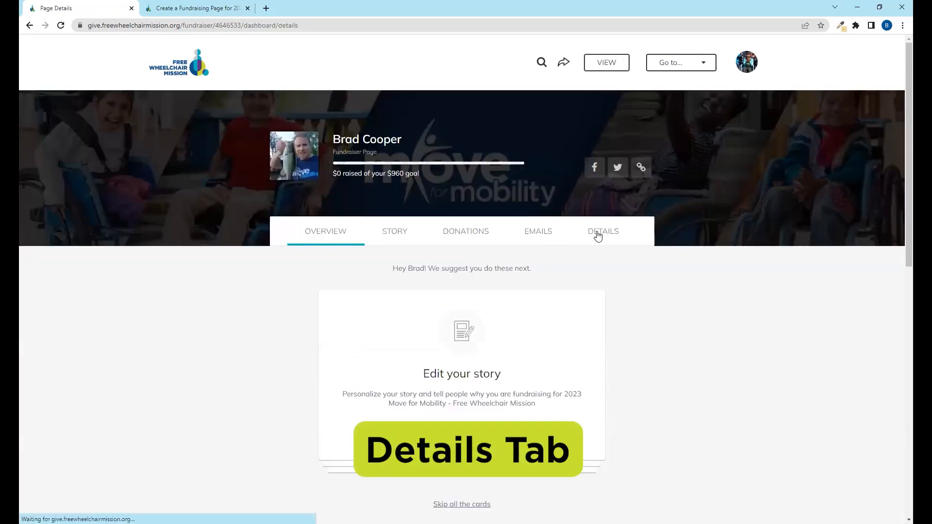
scroll(626, 324, "down", 5)
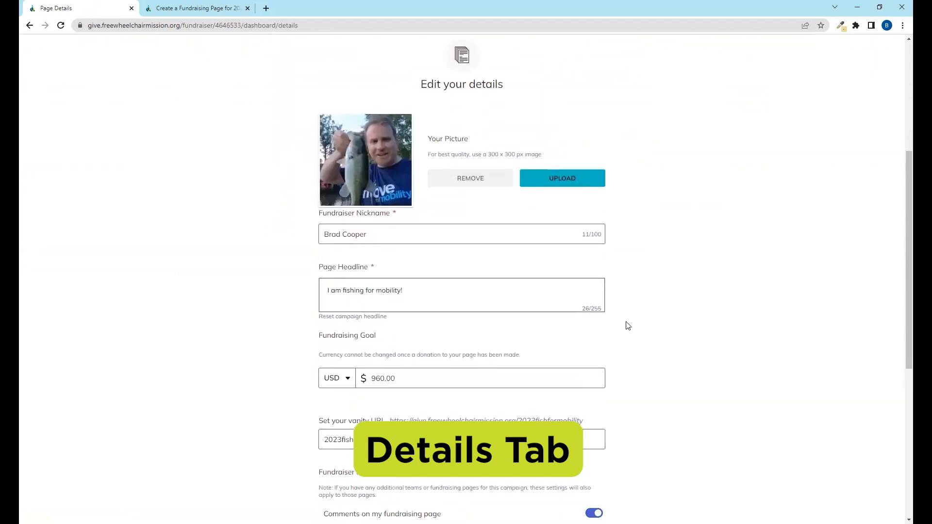
scroll(627, 326, "down", 3)
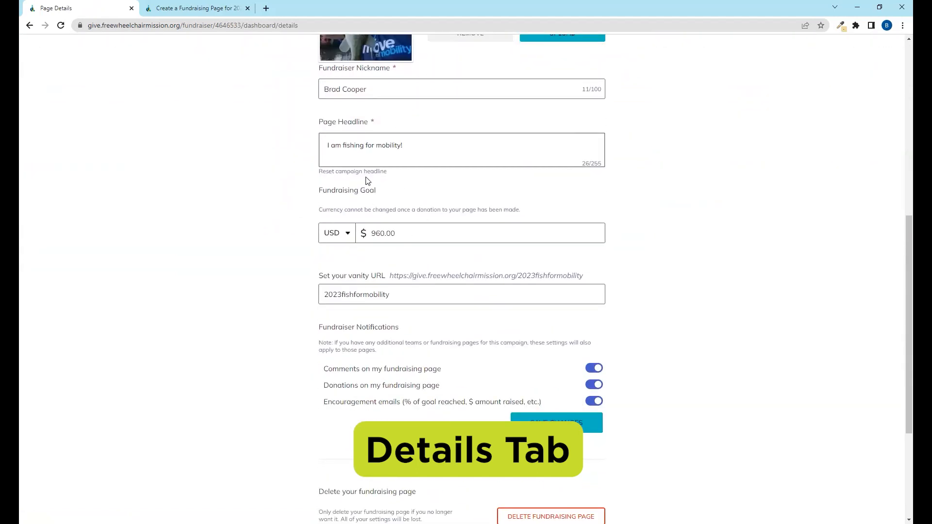
scroll(435, 232, "up", 3)
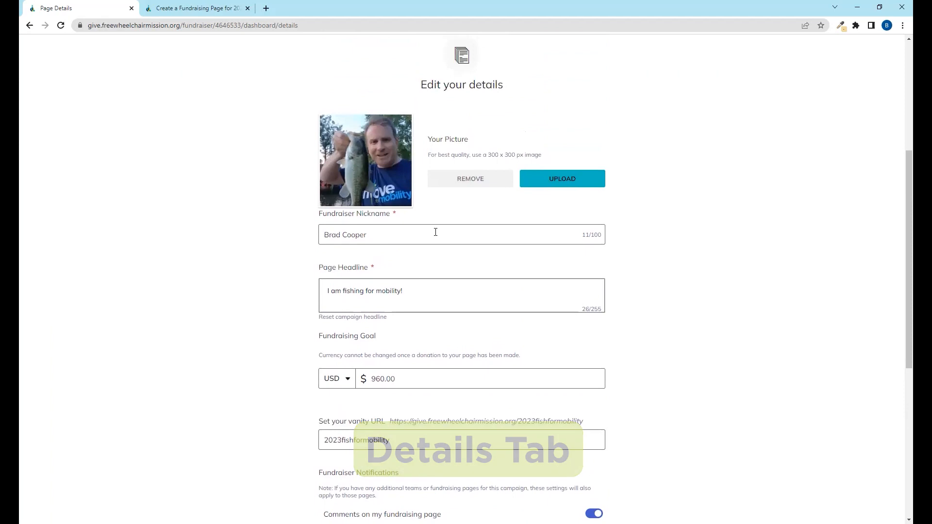
scroll(437, 233, "down", 4)
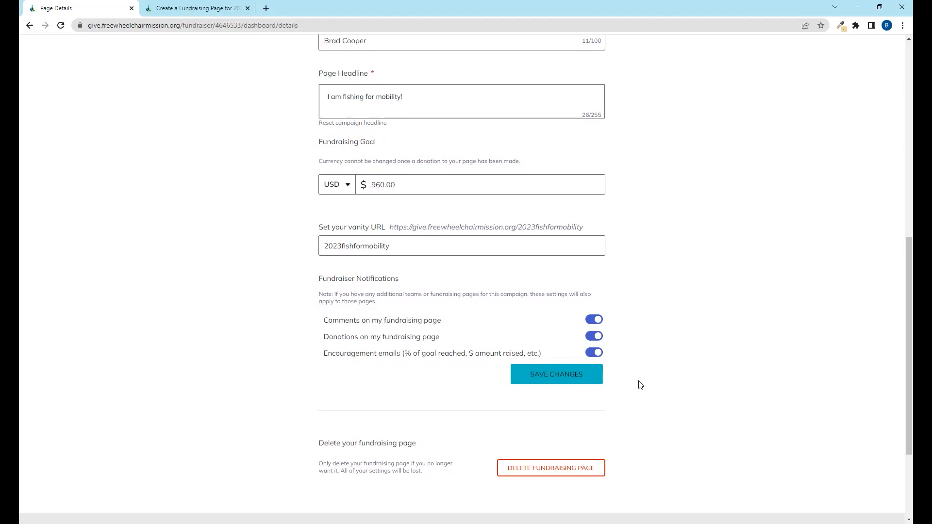
scroll(619, 364, "up", 9)
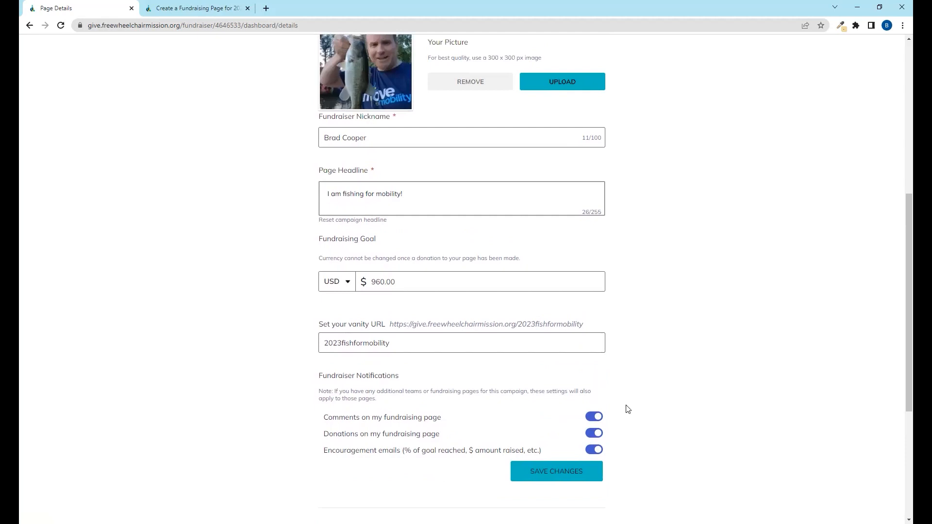